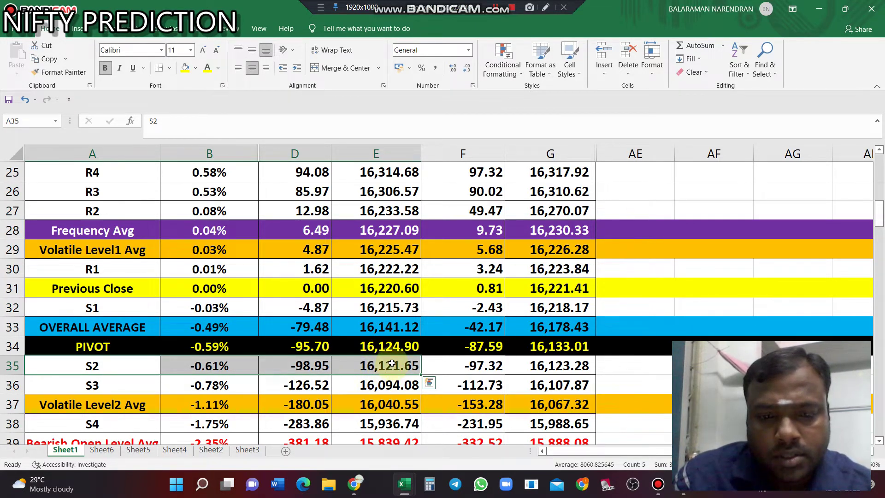
Calculate the S2 level minus 10 points in cell AE30 with the formula +E35-10
{"action": "left_click", "coordinate": [391, 366]}
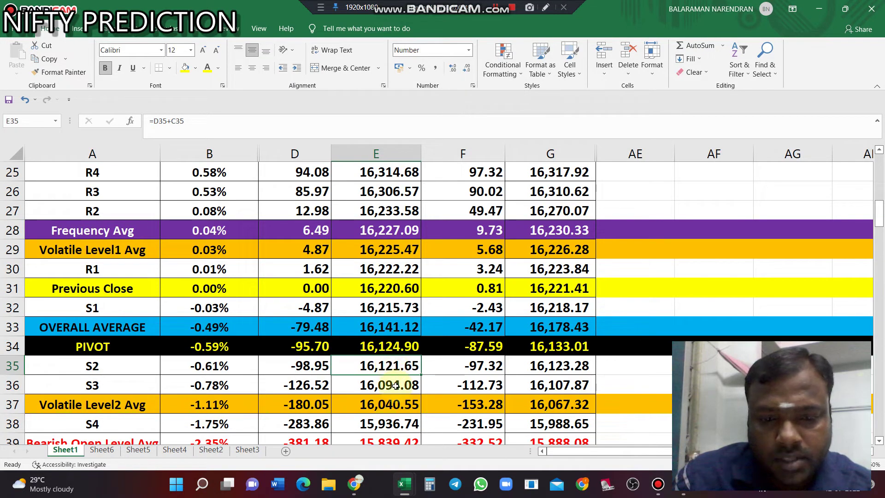
{"action": "left_click", "coordinate": [621, 269]}
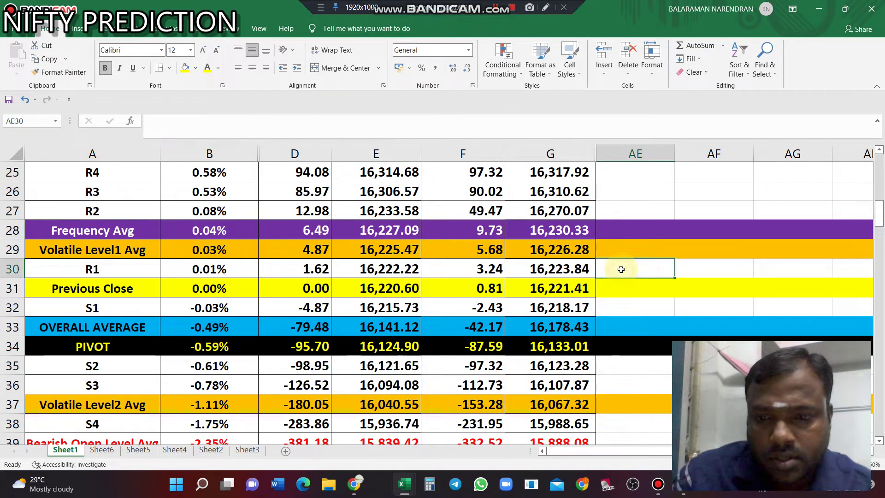
{"action": "type", "text": "+"}
{"action": "key", "text": "Left"}
{"action": "key", "text": "Left"}
{"action": "key", "text": "Left"}
{"action": "key", "text": "Left"}
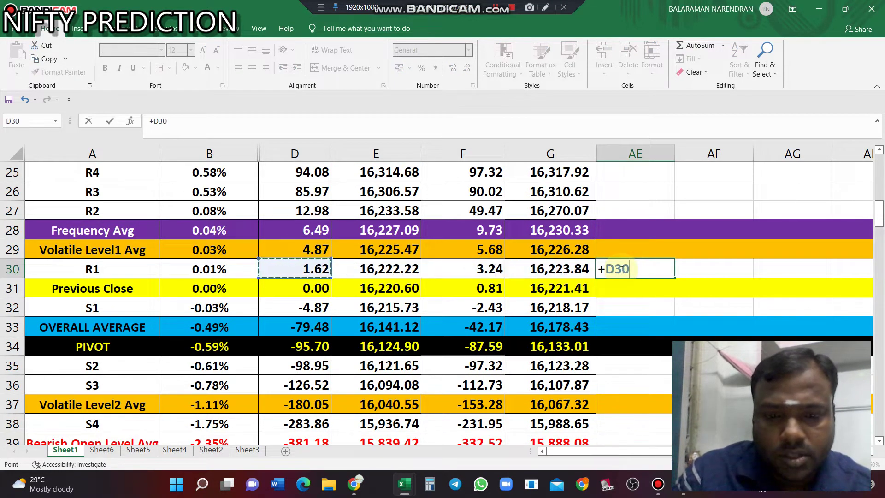
{"action": "key", "text": "Down"}
{"action": "key", "text": "Down"}
{"action": "key", "text": "Down"}
{"action": "key", "text": "Down"}
{"action": "key", "text": "Right"}
{"action": "key", "text": "Down"}
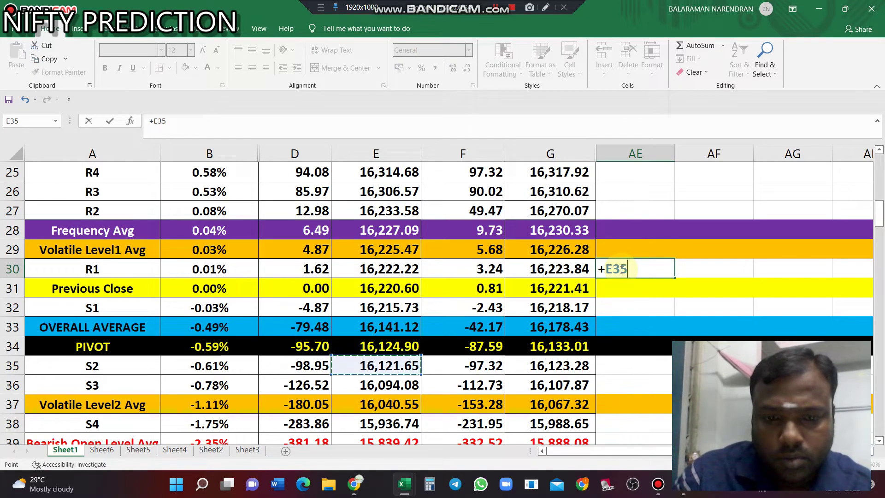
{"action": "type", "text": "-10"}
{"action": "key", "text": "Return"}
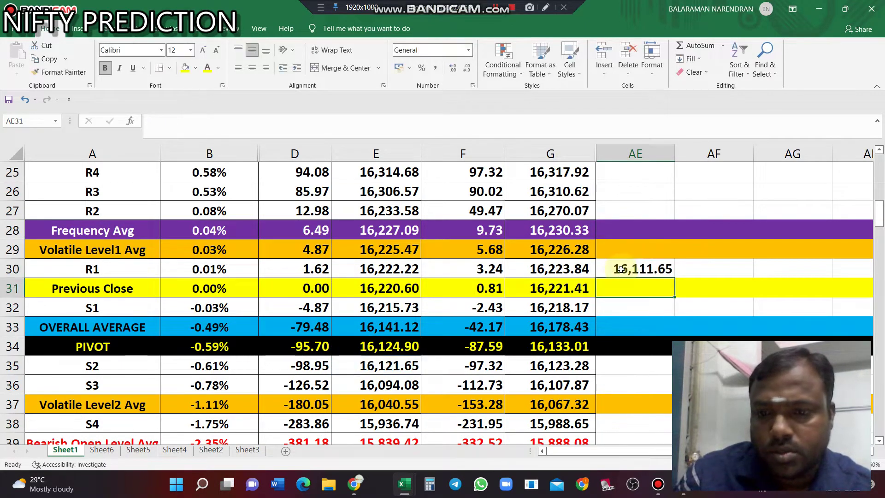
{"action": "left_click", "coordinate": [622, 269]}
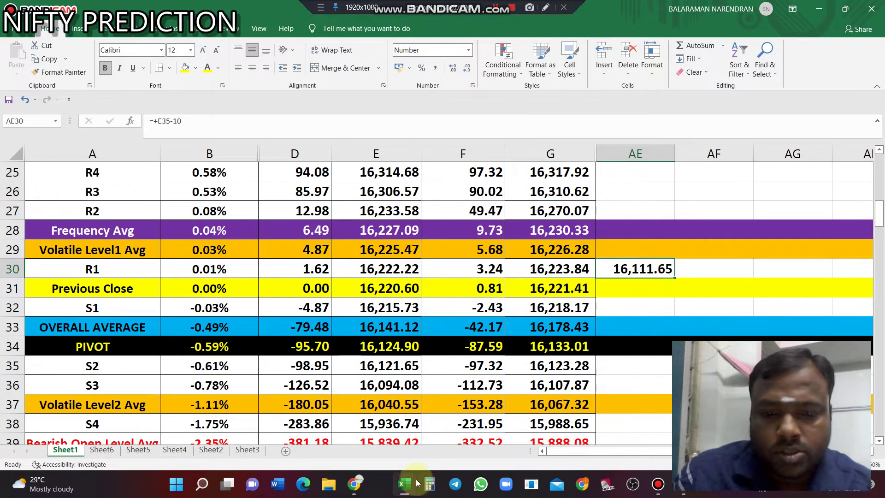
Switch to the Moneycontrol NIFTY 50 page in Chrome and mark the low and high of the day range
{"action": "mouse_move", "coordinate": [354, 490]}
{"action": "left_click", "coordinate": [348, 422]}
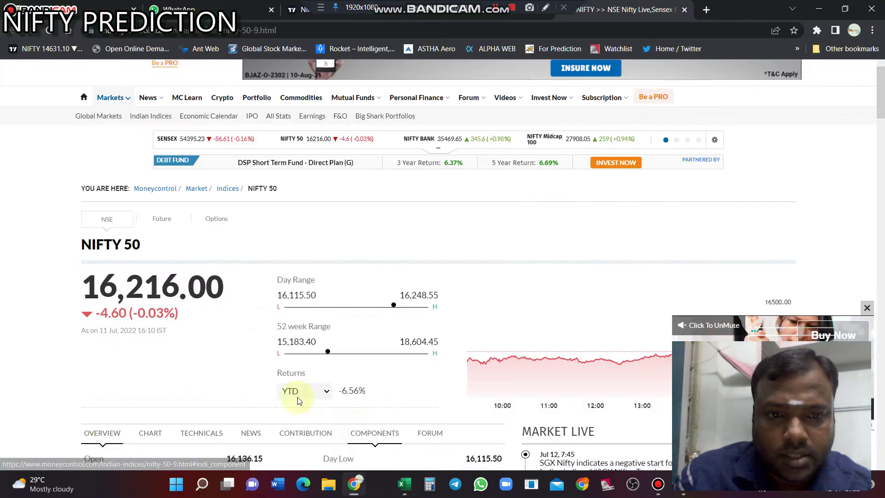
{"action": "left_click_drag", "start_coordinate": [276, 297], "coordinate": [316, 300]}
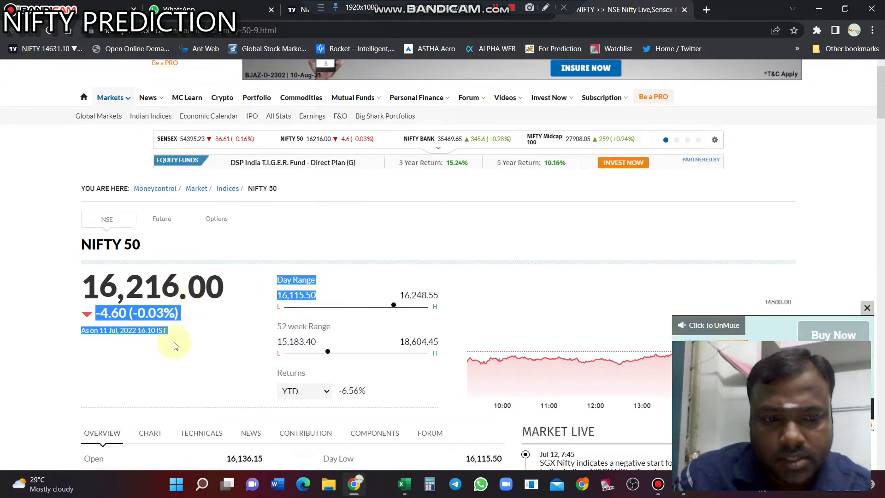
{"action": "left_click", "coordinate": [129, 296]}
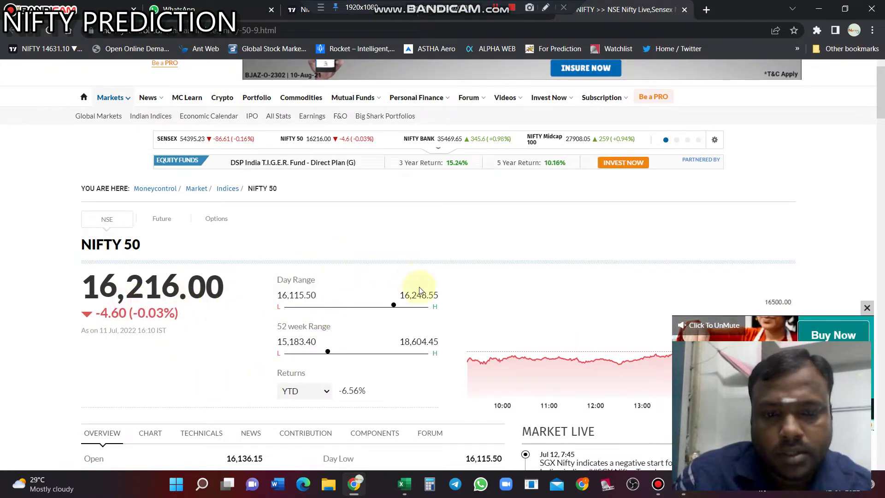
{"action": "left_click_drag", "start_coordinate": [405, 293], "coordinate": [438, 299]}
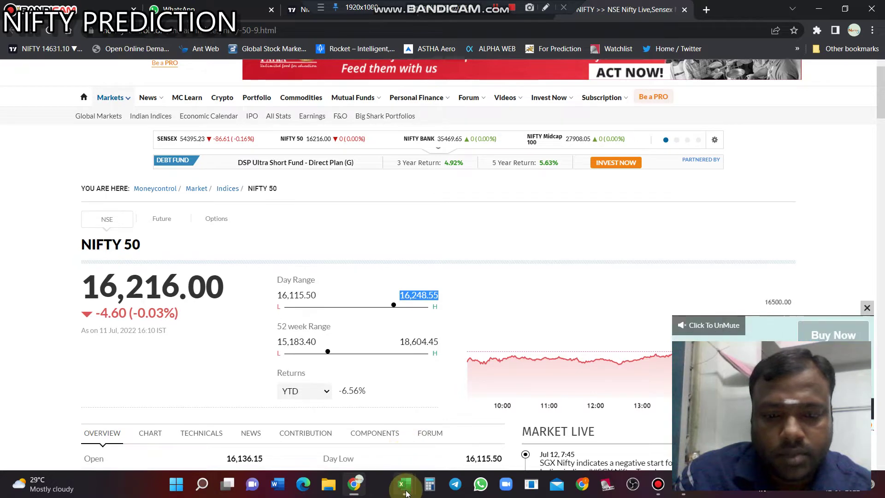
Return to the 11th July 2022 NIFTY green workbook in Excel and fill the R2 average in cell G27 with pink
{"action": "mouse_move", "coordinate": [406, 494]}
{"action": "left_click", "coordinate": [454, 422]}
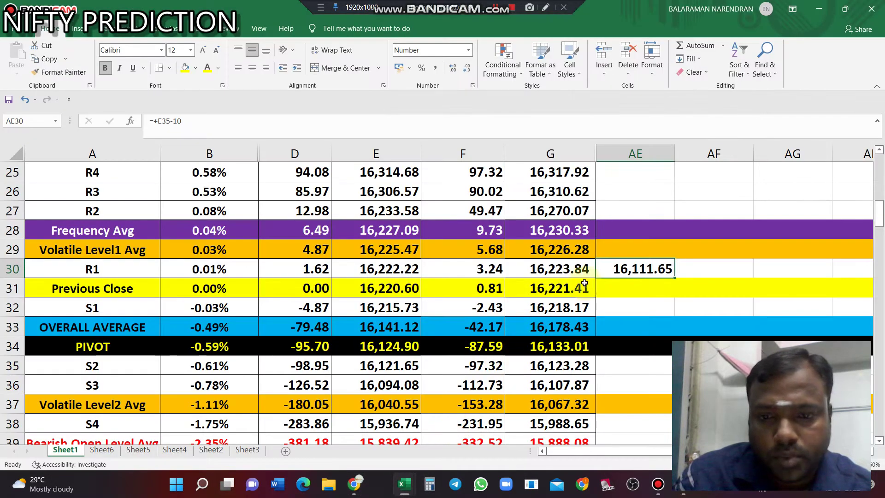
{"action": "left_click", "coordinate": [550, 212]}
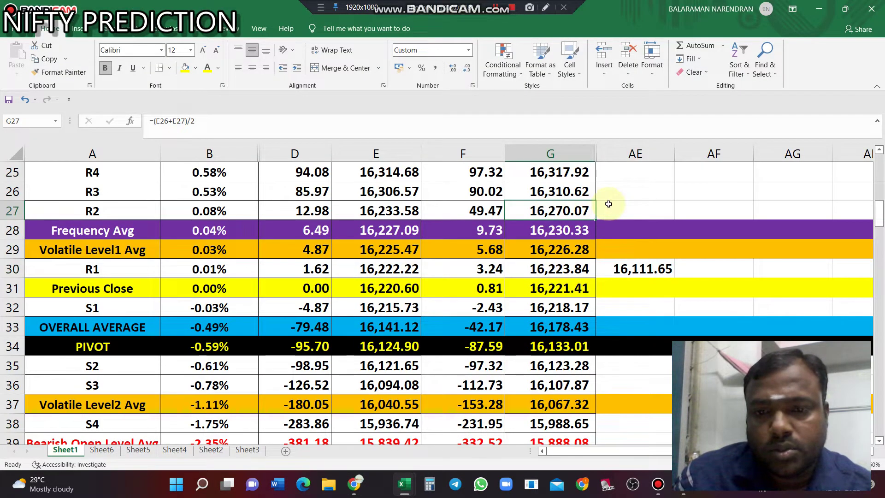
{"action": "left_click", "coordinate": [197, 69]}
{"action": "left_click", "coordinate": [186, 180]}
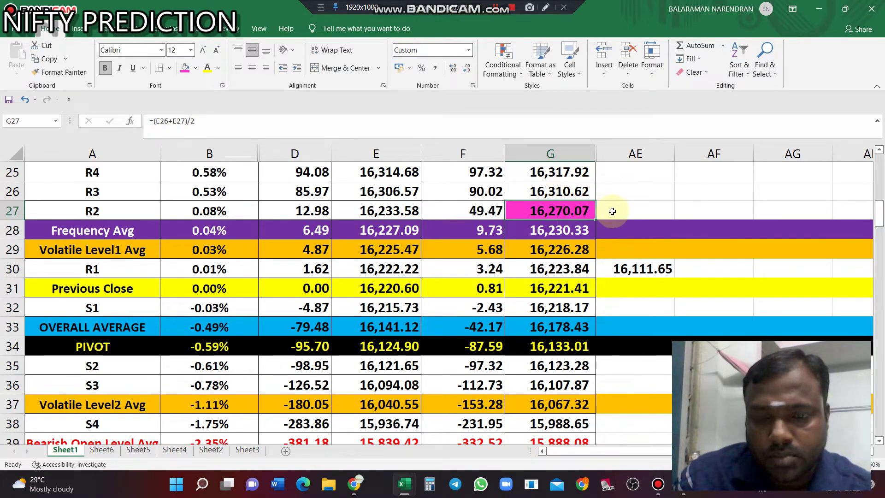
Clear the trial formula in AE30 and close the 11th July 2022 NIFTY green workbook without saving
{"action": "left_click", "coordinate": [651, 276]}
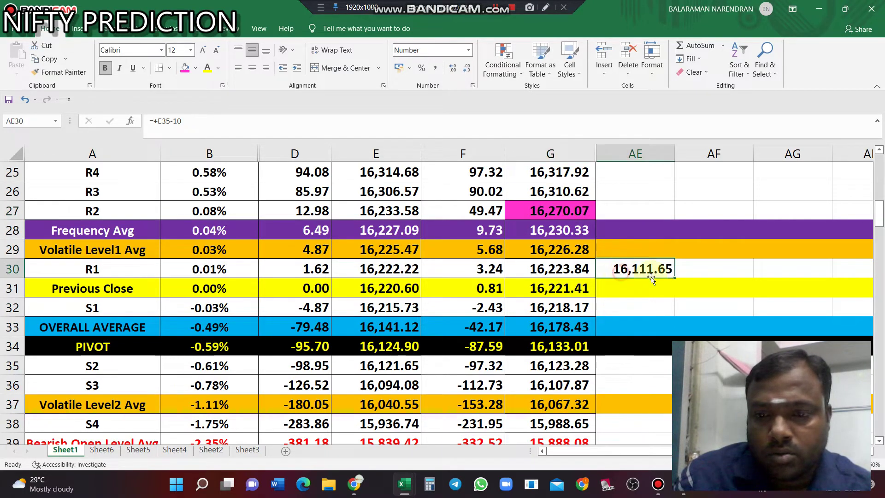
{"action": "key", "text": "Delete"}
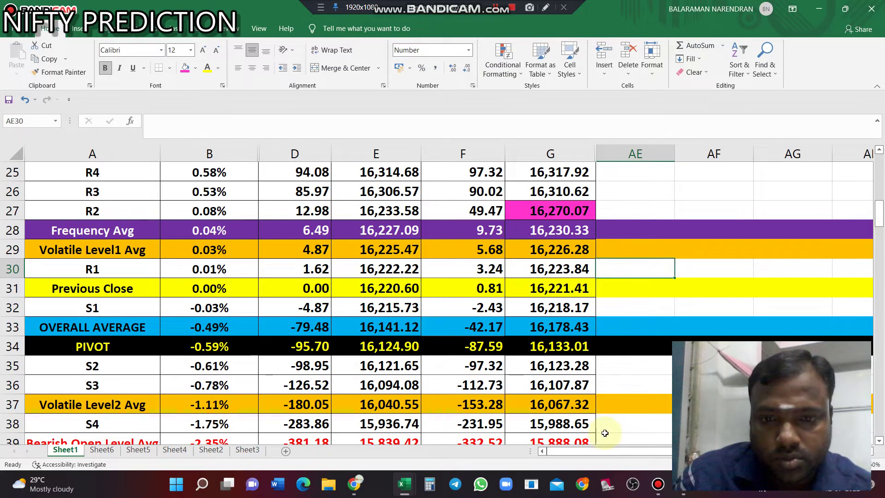
{"action": "mouse_move", "coordinate": [408, 488]}
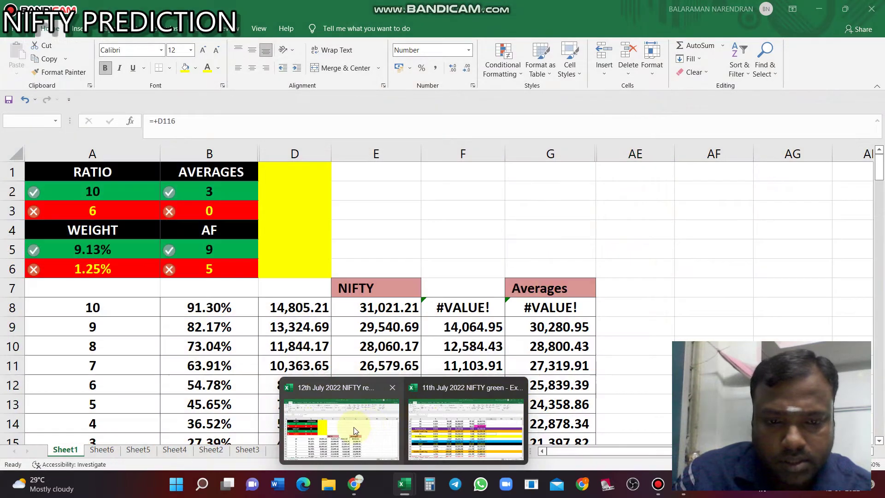
{"action": "middle_click", "coordinate": [353, 427]}
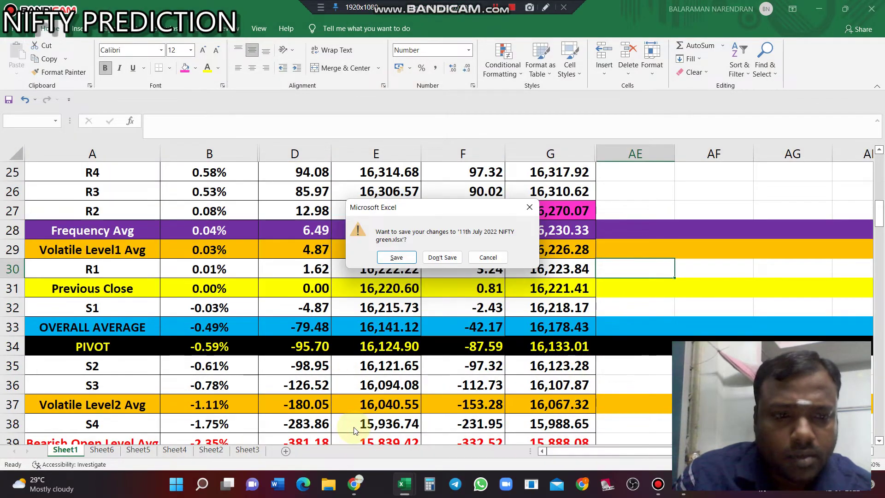
{"action": "left_click", "coordinate": [433, 259]}
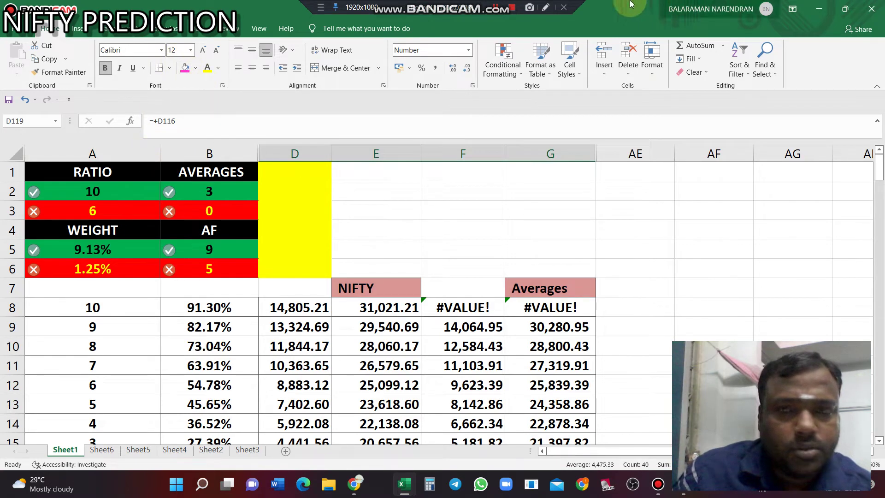
Draw blue upward arrows over the RATIO, AVERAGES, WEIGHT and AF blocks, and close the screen drawing tools
{"action": "left_click", "coordinate": [546, 8]}
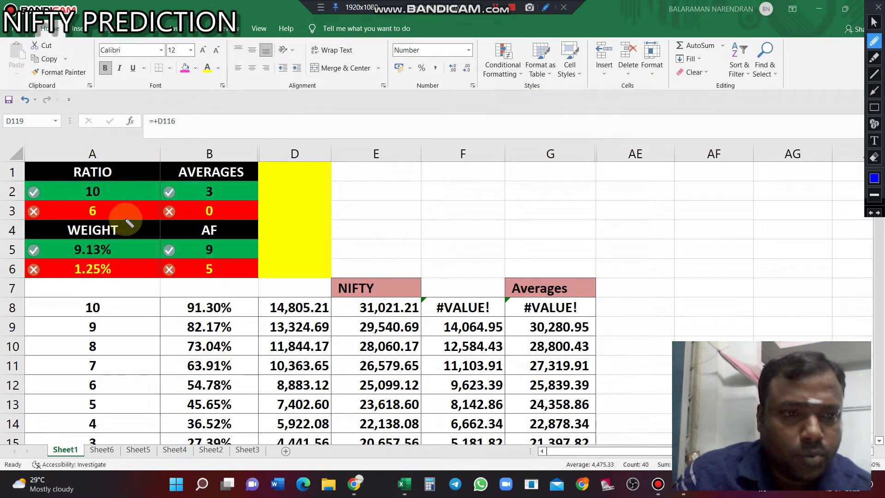
{"action": "mouse_move", "coordinate": [126, 219]}
{"action": "left_mouse_down"}
{"action": "mouse_move", "coordinate": [132, 184]}
{"action": "mouse_move", "coordinate": [141, 201]}
{"action": "left_mouse_up"}
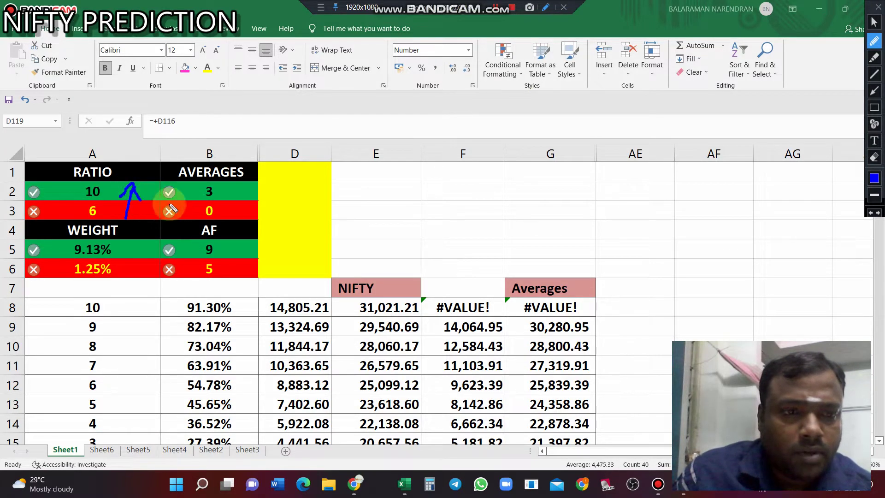
{"action": "mouse_move", "coordinate": [229, 217]}
{"action": "left_mouse_down"}
{"action": "mouse_move", "coordinate": [228, 189]}
{"action": "mouse_move", "coordinate": [234, 199]}
{"action": "left_mouse_up"}
{"action": "left_click", "coordinate": [132, 274]}
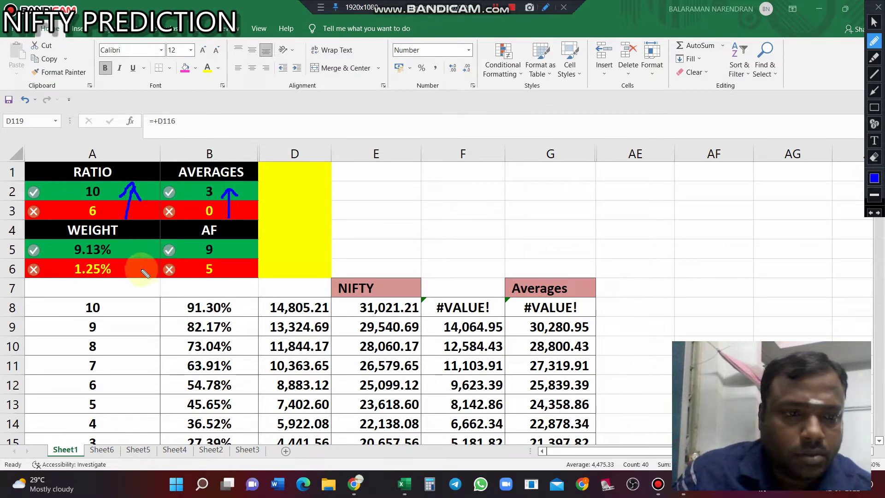
{"action": "mouse_move", "coordinate": [132, 274]}
{"action": "left_mouse_down"}
{"action": "mouse_move", "coordinate": [134, 243]}
{"action": "mouse_move", "coordinate": [143, 254]}
{"action": "left_mouse_up"}
{"action": "mouse_move", "coordinate": [233, 274]}
{"action": "left_mouse_down"}
{"action": "mouse_move", "coordinate": [232, 231]}
{"action": "mouse_move", "coordinate": [242, 244]}
{"action": "left_mouse_up"}
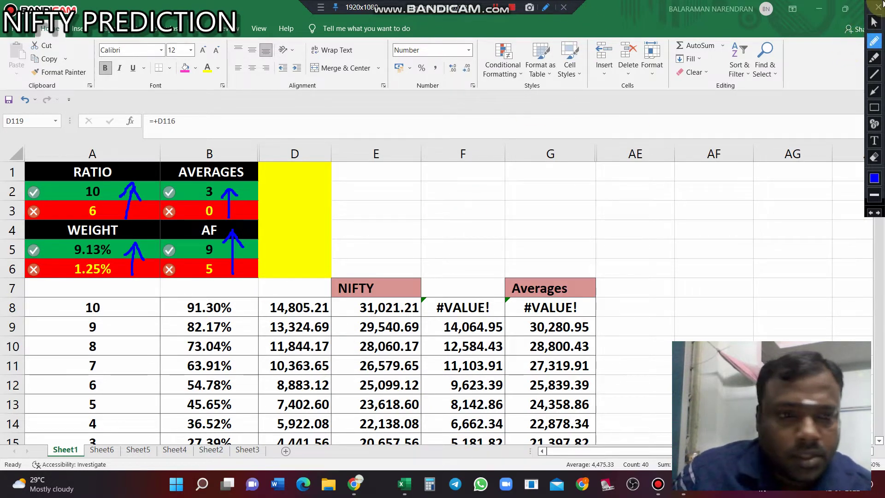
{"action": "left_click", "coordinate": [877, 8]}
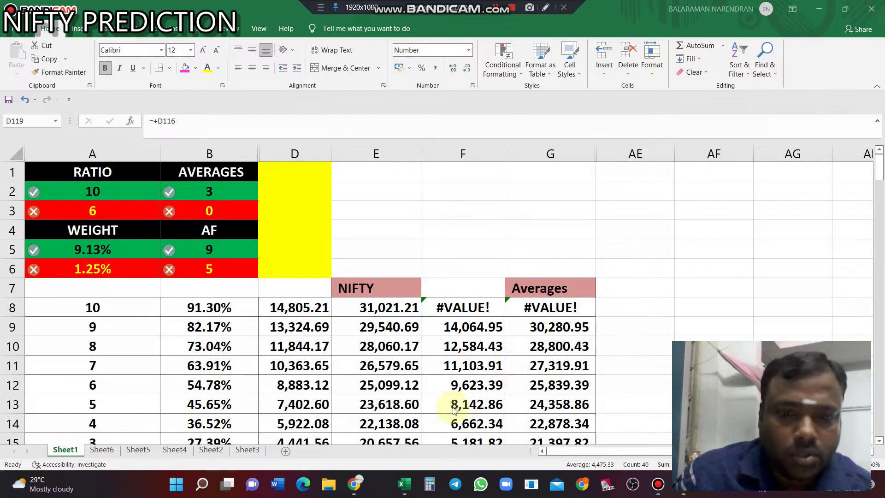
Switch to WhatsApp in Chrome and review the earlier messages in the NIFTY PREDICTION group
{"action": "left_click", "coordinate": [354, 483]}
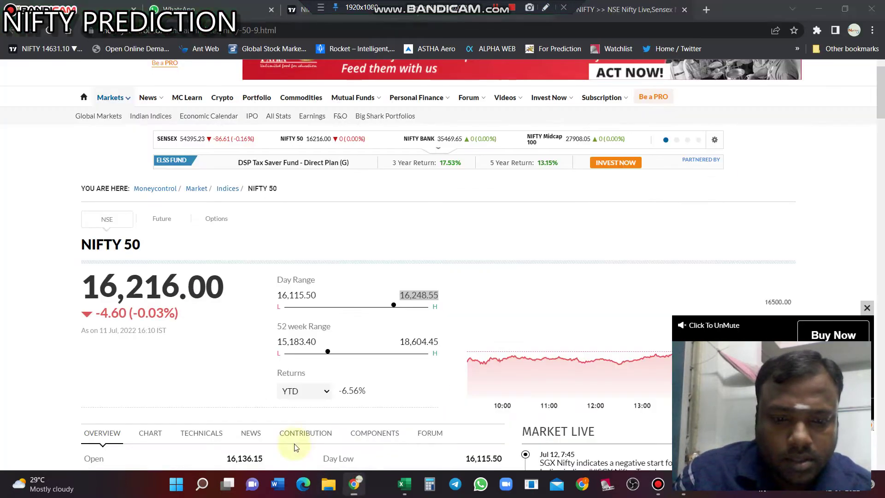
{"action": "left_click", "coordinate": [175, 8]}
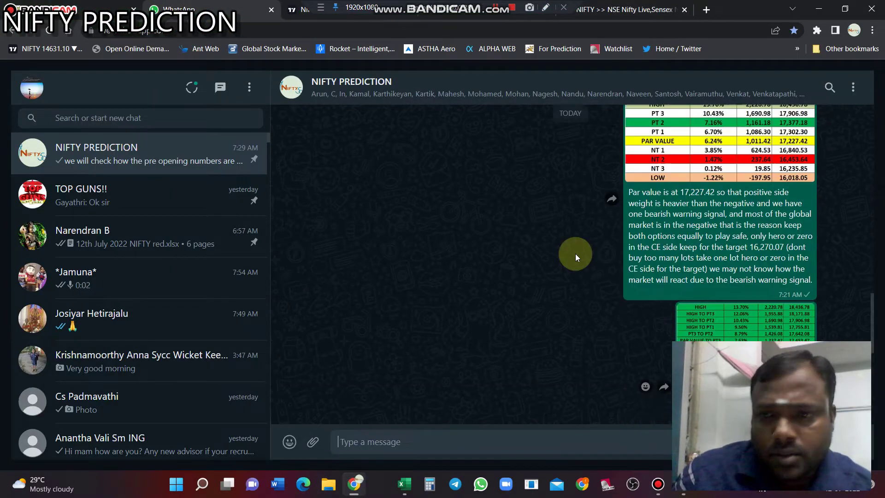
{"action": "scroll", "coordinate": [575, 253], "scroll_direction": "up", "scroll_amount": 10}
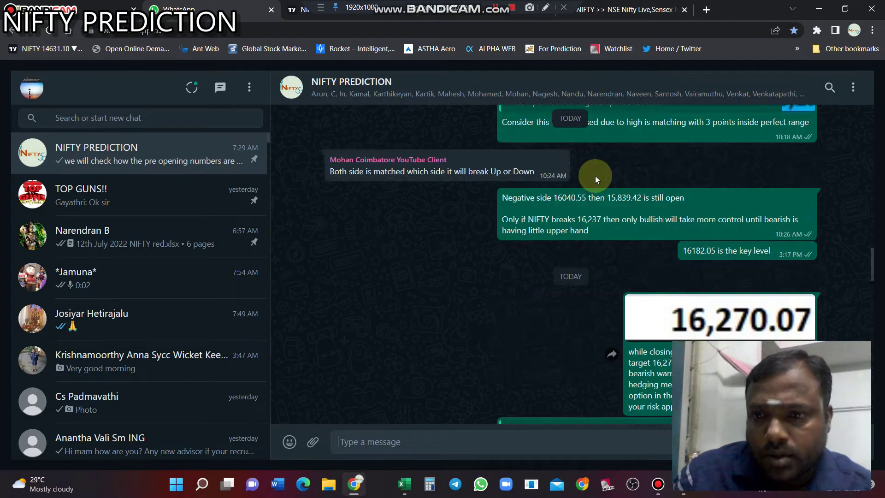
{"action": "scroll", "coordinate": [596, 176], "scroll_direction": "up", "scroll_amount": 4}
{"action": "scroll", "coordinate": [596, 173], "scroll_direction": "down", "scroll_amount": 10}
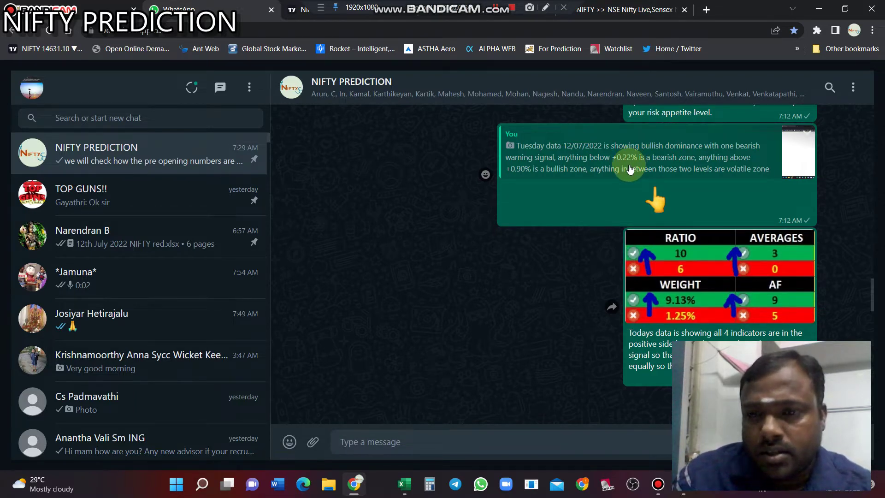
Go to the quoted Tuesday data 12/07/2022 message and highlight the phrase "one bearish warning signal"
{"action": "left_click", "coordinate": [694, 167]}
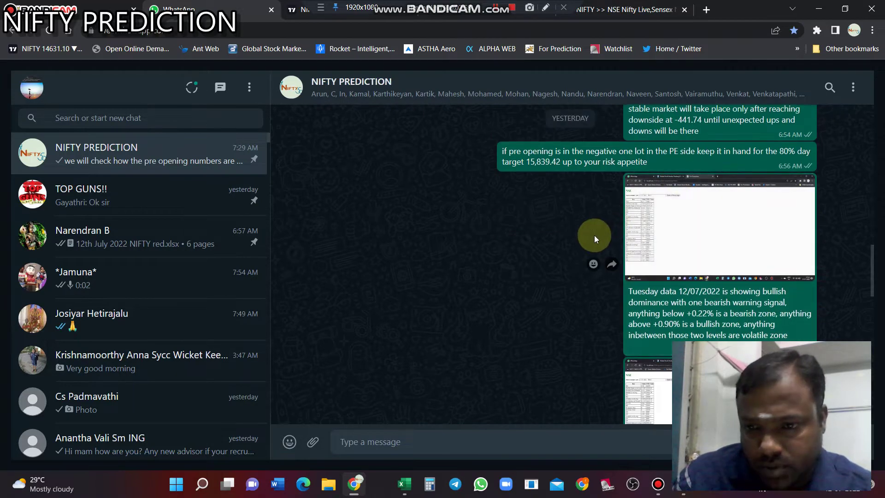
{"action": "scroll", "coordinate": [594, 236], "scroll_direction": "down", "scroll_amount": 3}
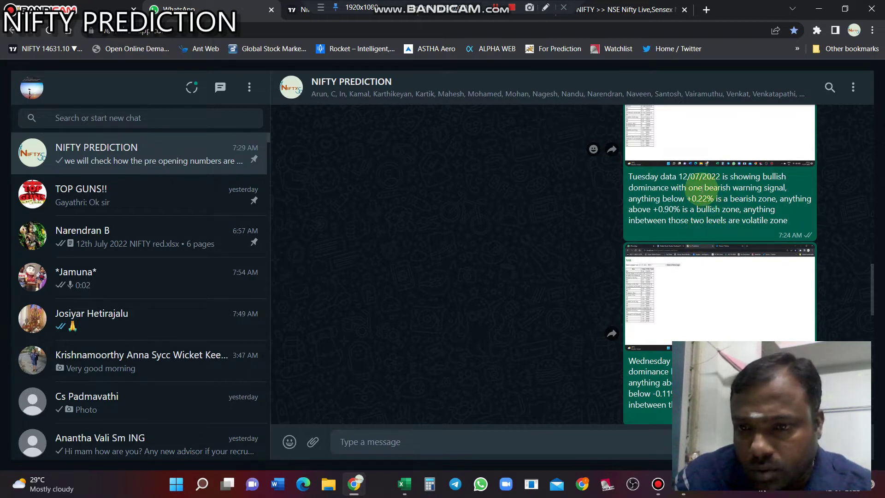
{"action": "left_click_drag", "start_coordinate": [690, 187], "coordinate": [804, 187]}
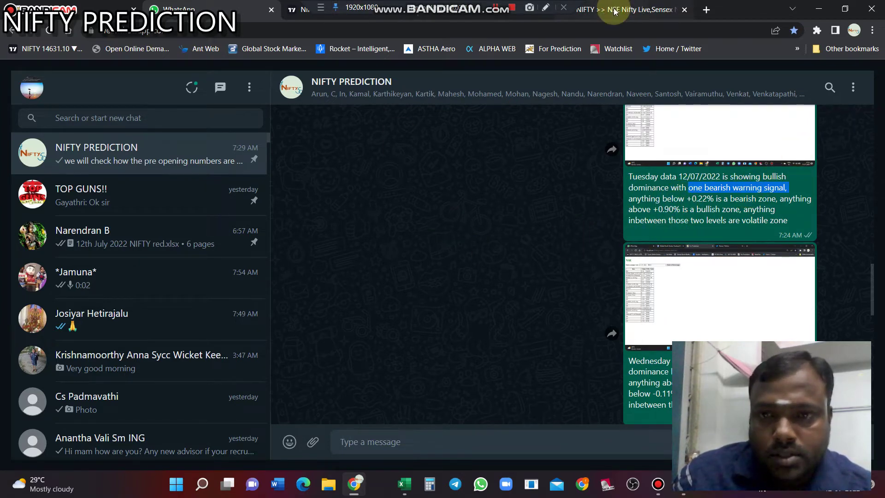
Switch to the 12th July 2022 NIFTY red workbook in Excel and select the Volatile Level2 Avg entries in A33:E33
{"action": "mouse_move", "coordinate": [404, 483]}
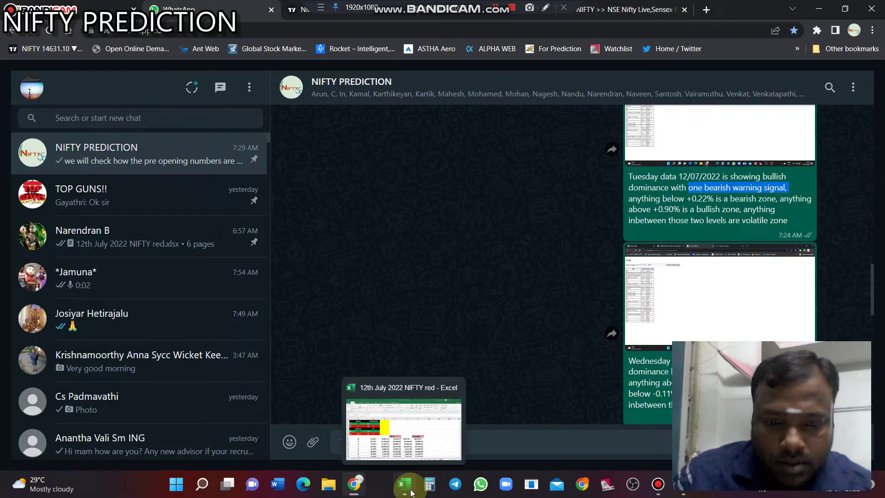
{"action": "left_click", "coordinate": [399, 439]}
{"action": "scroll", "coordinate": [224, 297], "scroll_direction": "down", "scroll_amount": 8}
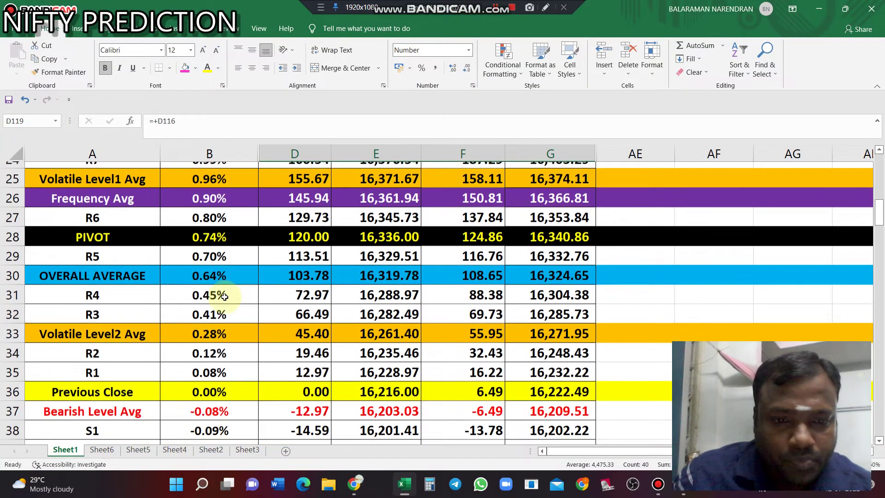
{"action": "scroll", "coordinate": [225, 296], "scroll_direction": "down", "scroll_amount": 2}
{"action": "scroll", "coordinate": [302, 290], "scroll_direction": "up", "scroll_amount": 1}
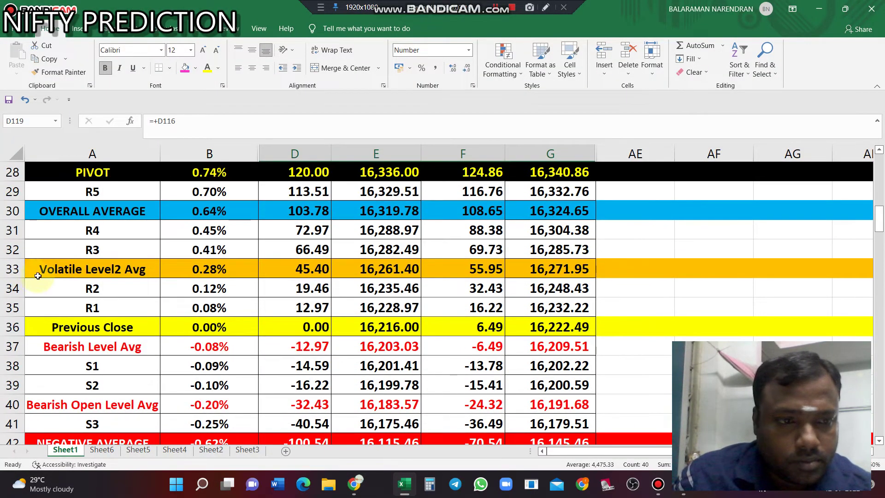
{"action": "left_click_drag", "start_coordinate": [38, 275], "coordinate": [353, 272]}
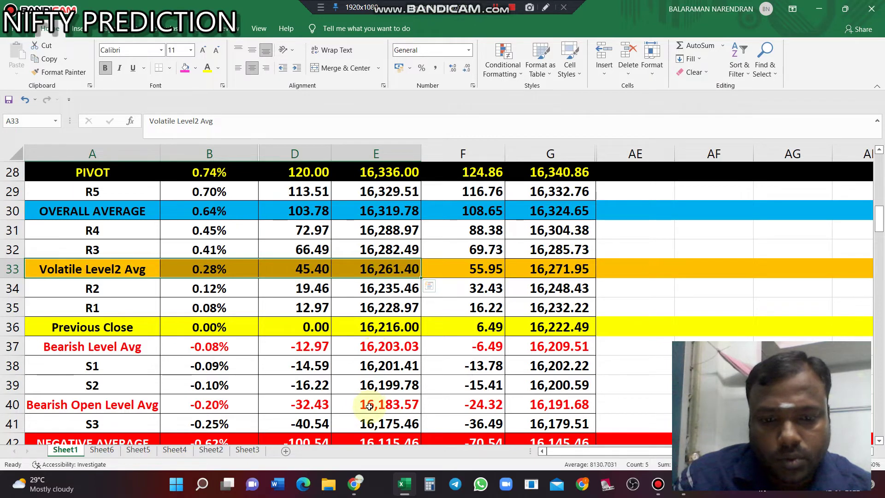
{"action": "scroll", "coordinate": [369, 406], "scroll_direction": "down", "scroll_amount": 1}
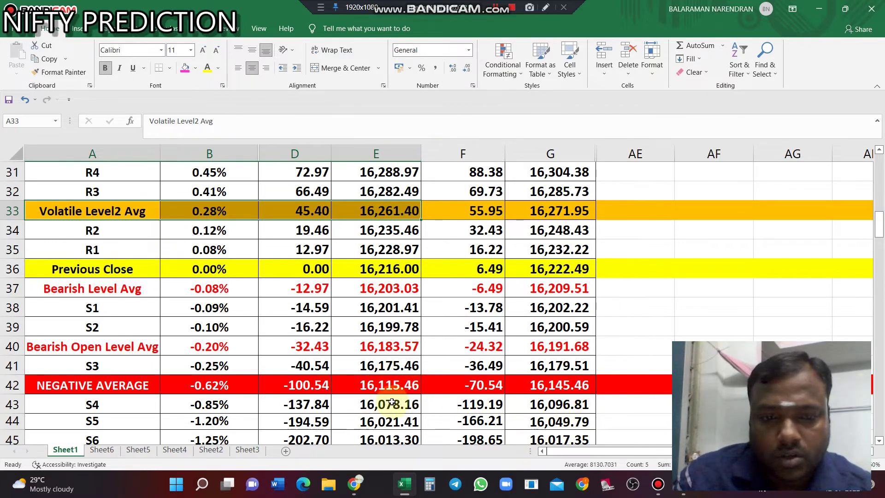
Enter -130 in cell AE32, beside the R3 row, and reselect that cell
{"action": "scroll", "coordinate": [391, 402], "scroll_direction": "up", "scroll_amount": 1}
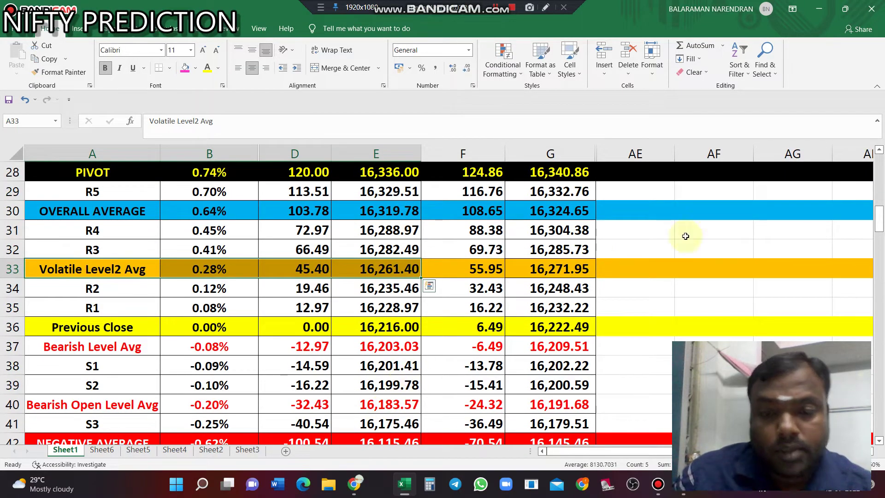
{"action": "left_click", "coordinate": [653, 249]}
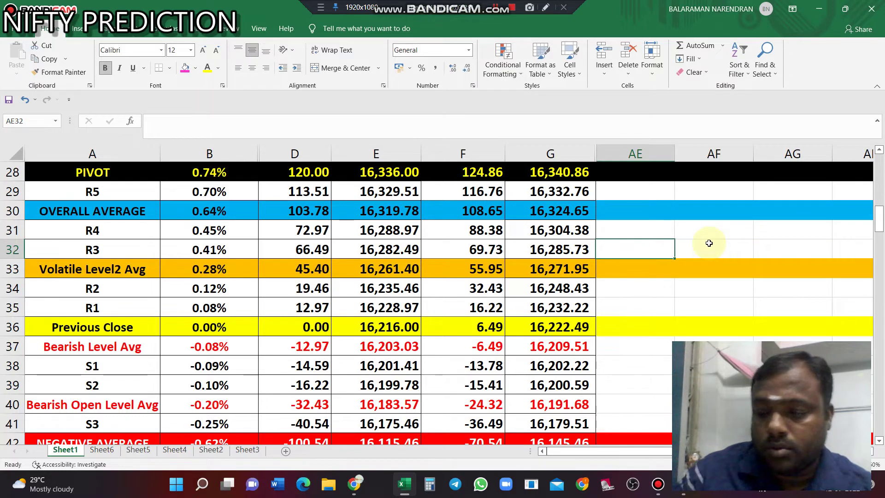
{"action": "type", "text": "-130"}
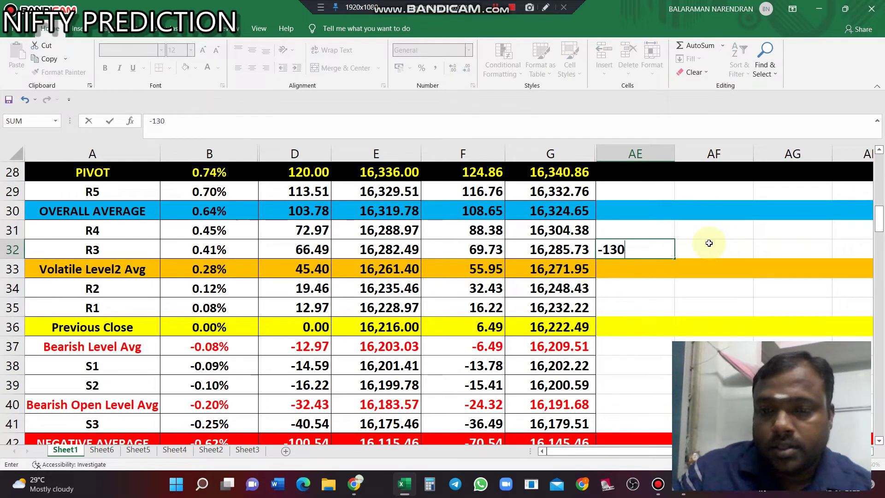
{"action": "key", "text": "Return"}
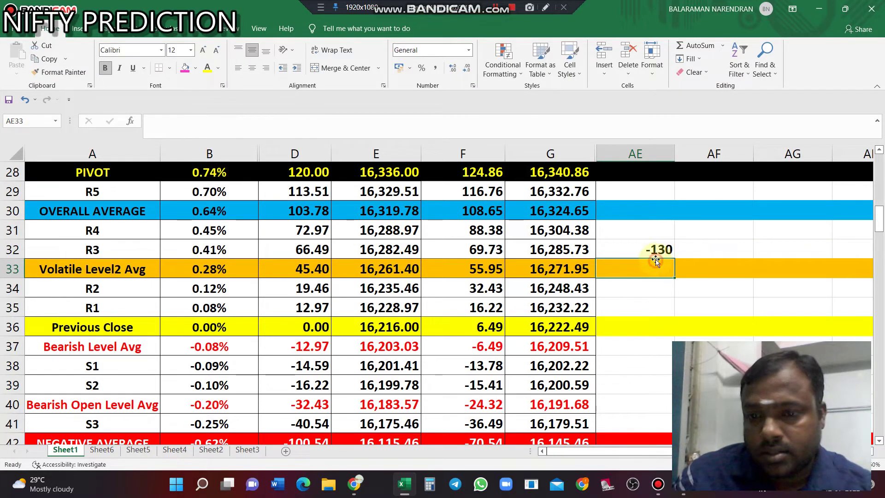
{"action": "left_click", "coordinate": [655, 249]}
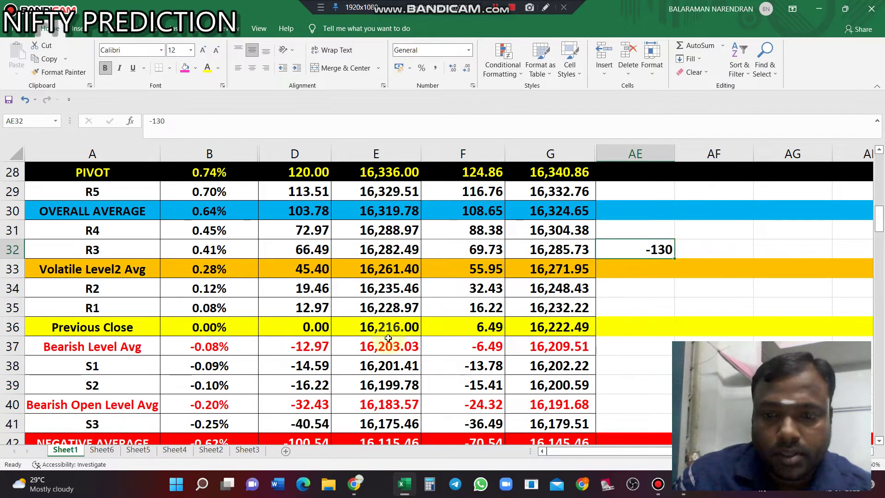
Enter a formula in AE29 that adds 10 to the Volatile Level2 Avg price in E33, and reselect the cell
{"action": "scroll", "coordinate": [305, 367], "scroll_direction": "up", "scroll_amount": 1}
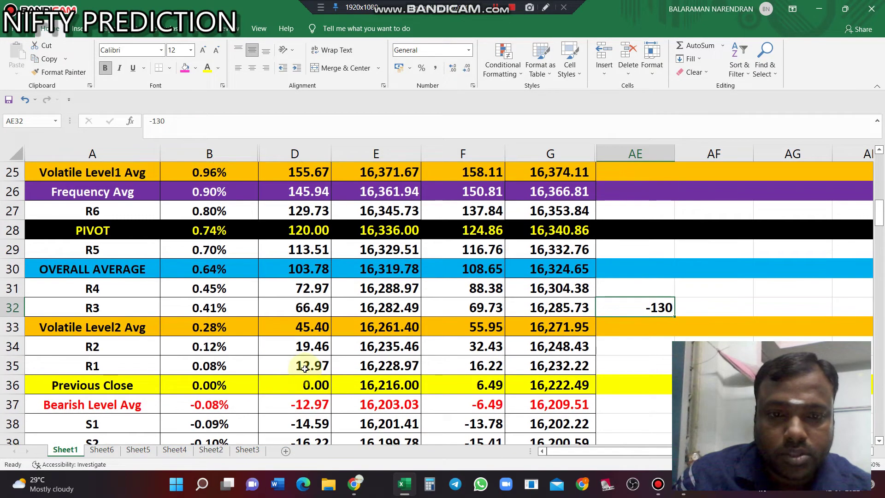
{"action": "scroll", "coordinate": [318, 367], "scroll_direction": "up", "scroll_amount": 1}
{"action": "left_click", "coordinate": [380, 384]}
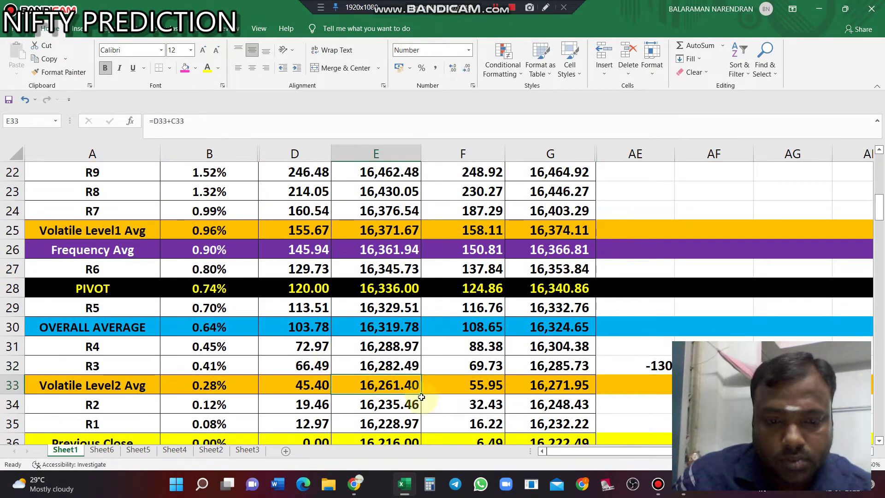
{"action": "scroll", "coordinate": [380, 385], "scroll_direction": "down", "scroll_amount": 1}
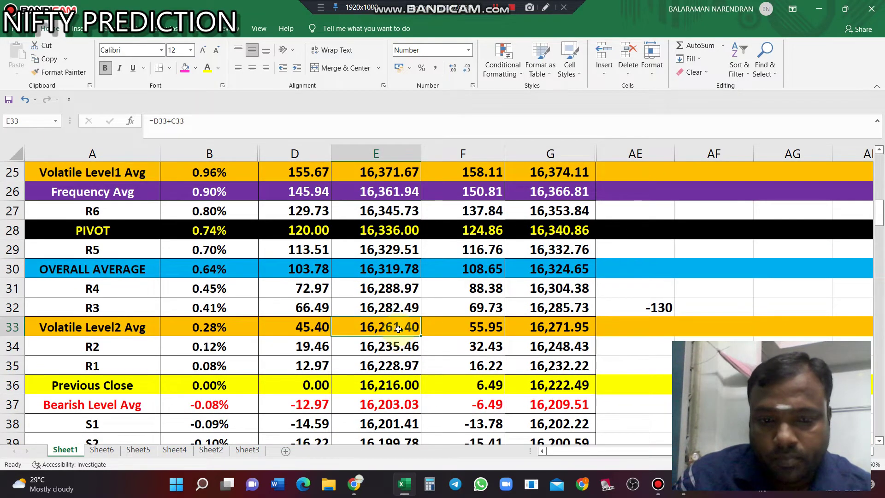
{"action": "left_click", "coordinate": [645, 245]}
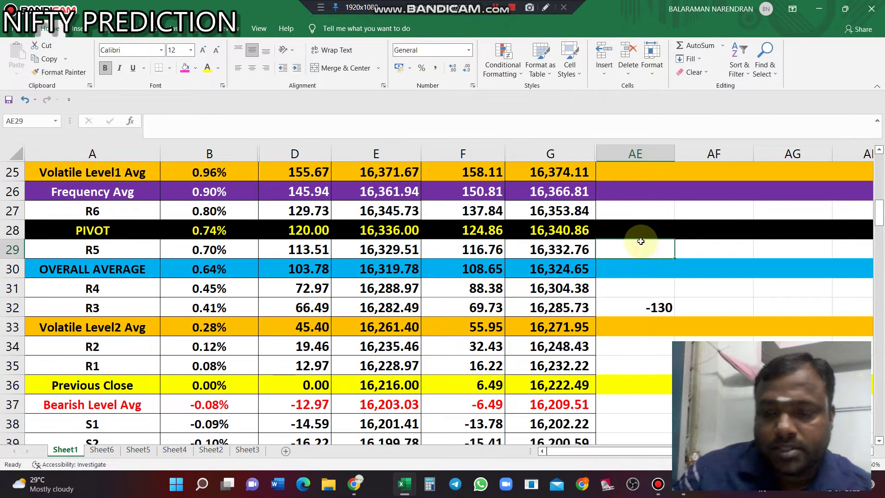
{"action": "type", "text": "+"}
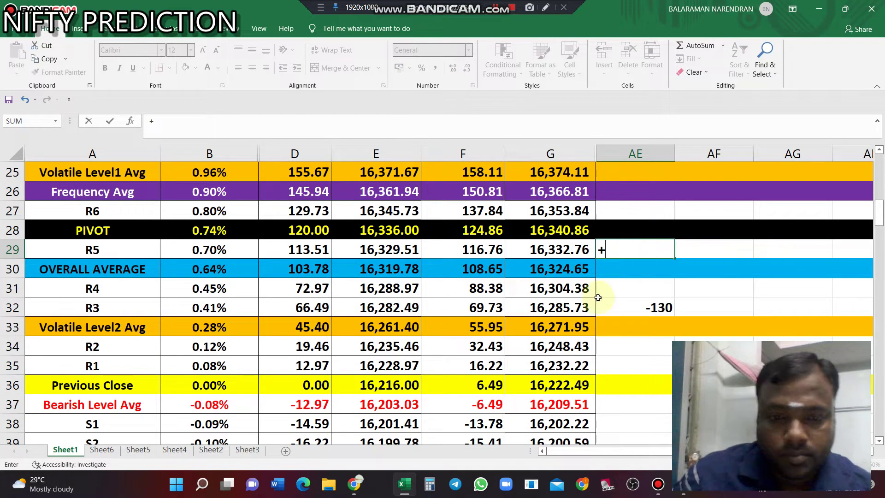
{"action": "left_click", "coordinate": [402, 328]}
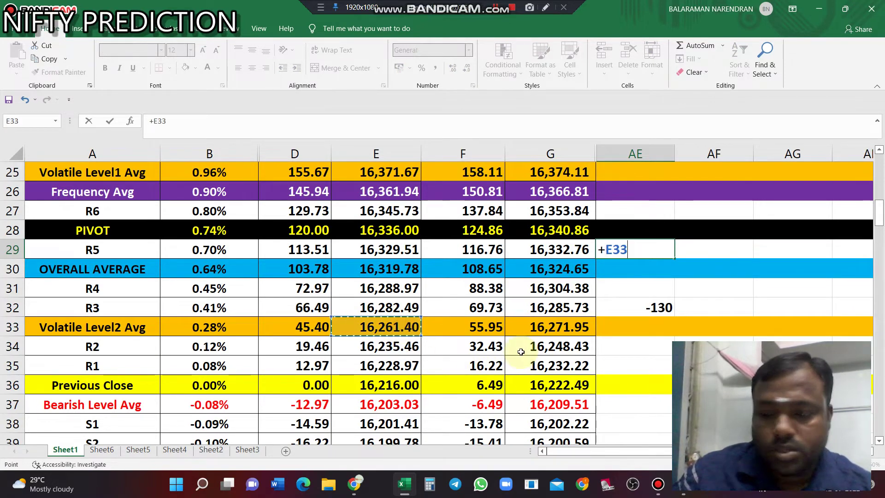
{"action": "type", "text": "+10"}
{"action": "key", "text": "Return"}
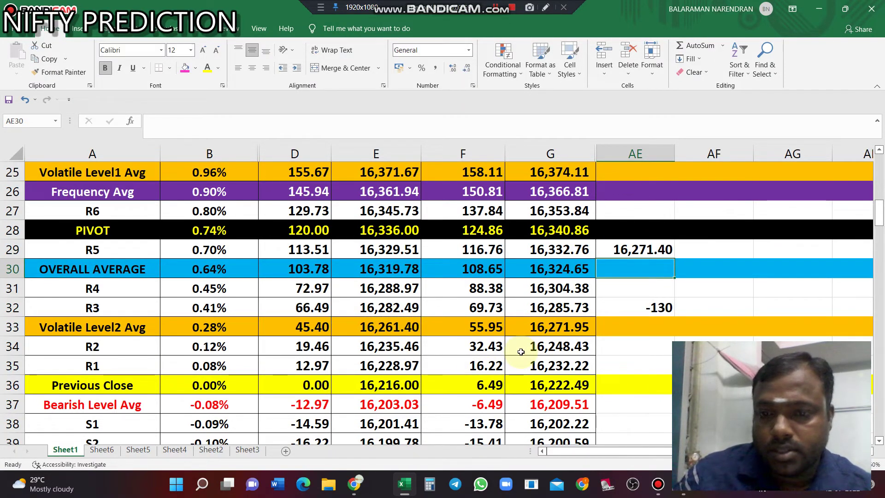
{"action": "left_click", "coordinate": [641, 250]}
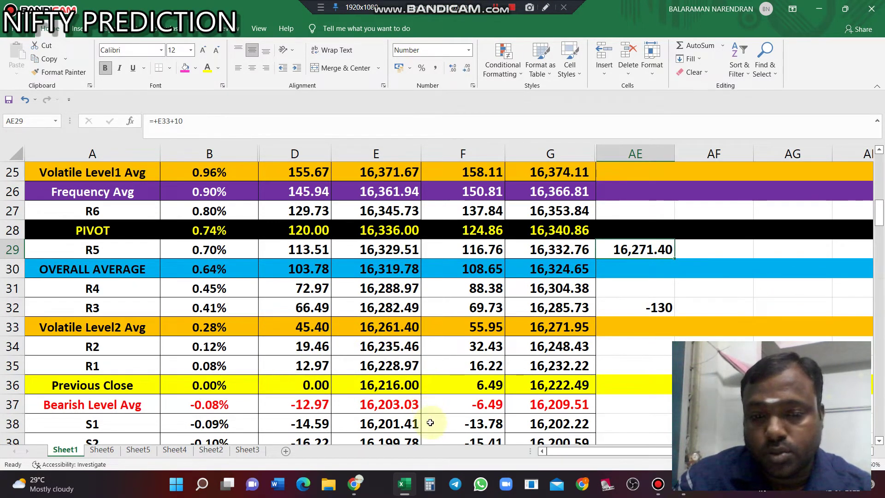
Examine the levels around the Volatile Level1 Avg average in G25 and the RATIO, AVERAGES, WEIGHT and AF blocks
{"action": "scroll", "coordinate": [430, 422], "scroll_direction": "down", "scroll_amount": 1}
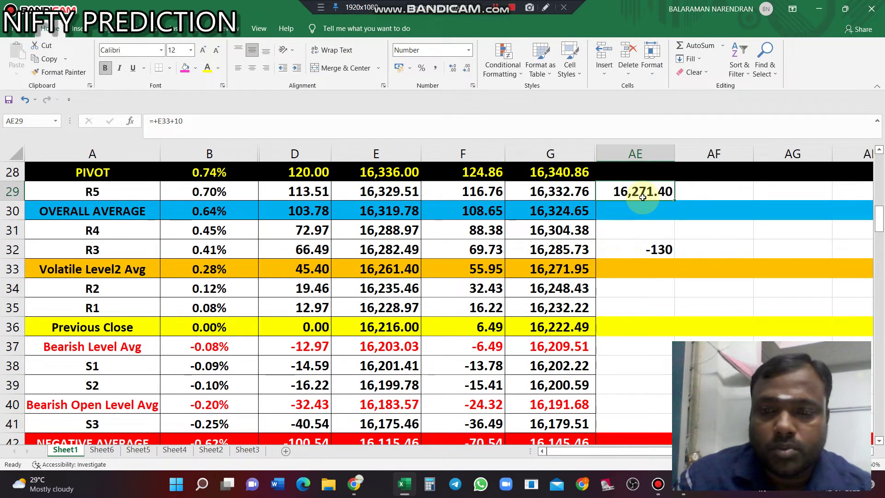
{"action": "scroll", "coordinate": [643, 197], "scroll_direction": "up", "scroll_amount": 1}
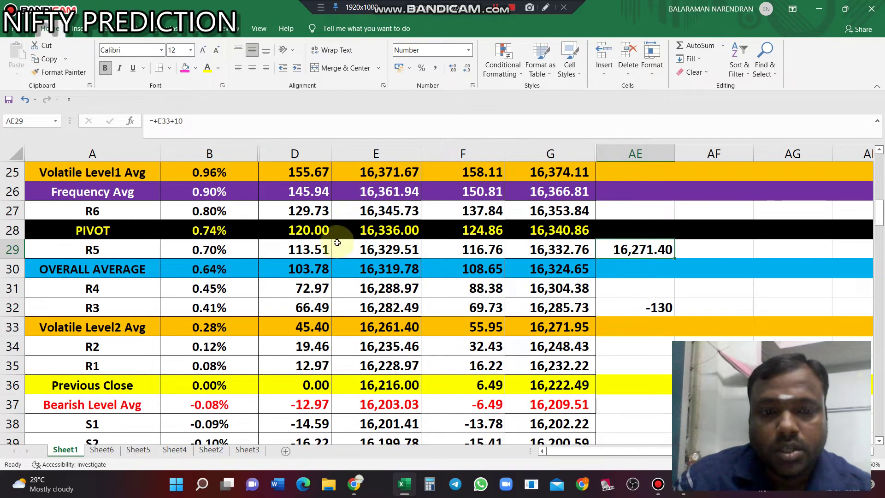
{"action": "scroll", "coordinate": [337, 244], "scroll_direction": "up", "scroll_amount": 1}
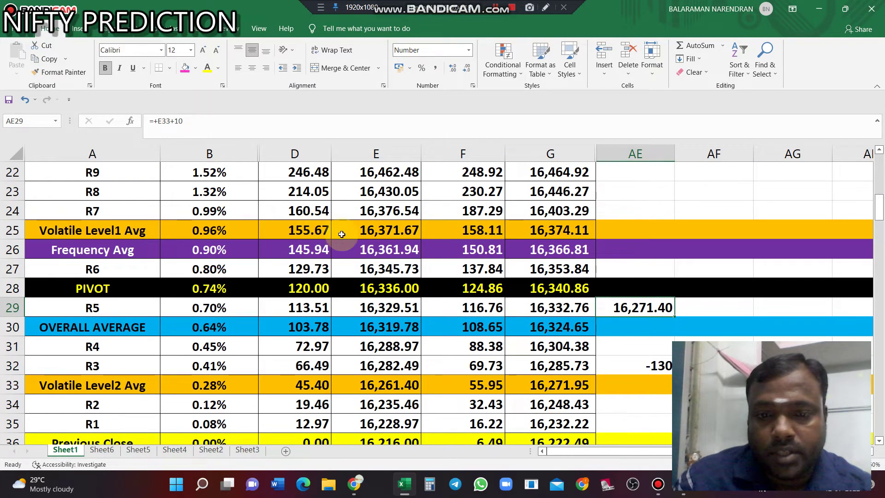
{"action": "left_click", "coordinate": [554, 230]}
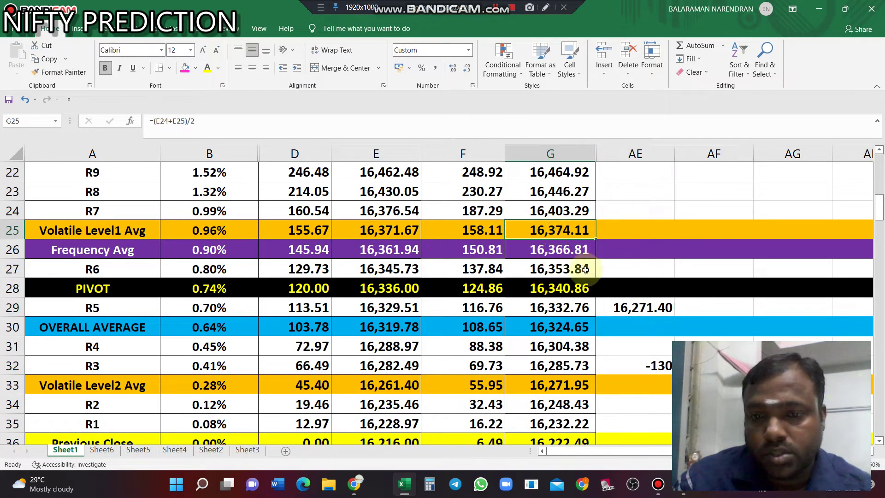
{"action": "scroll", "coordinate": [571, 349], "scroll_direction": "down", "scroll_amount": 1}
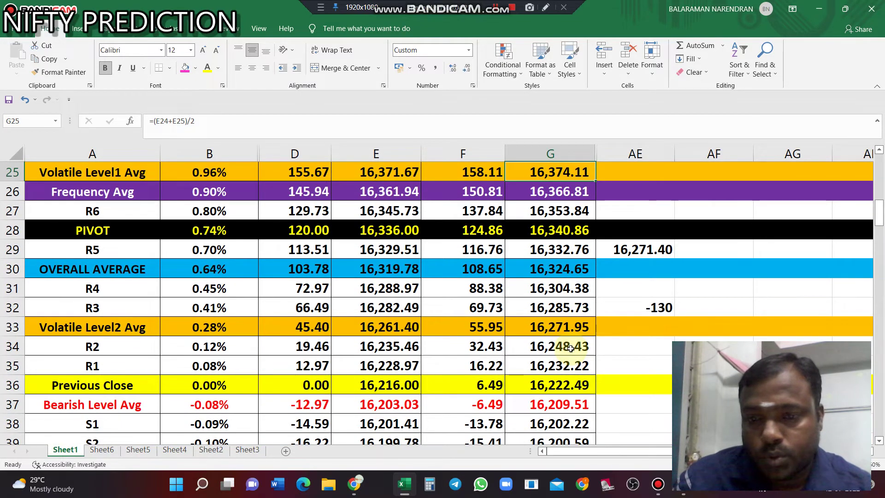
{"action": "scroll", "coordinate": [571, 349], "scroll_direction": "down", "scroll_amount": 1}
{"action": "scroll", "coordinate": [571, 348], "scroll_direction": "up", "scroll_amount": 9}
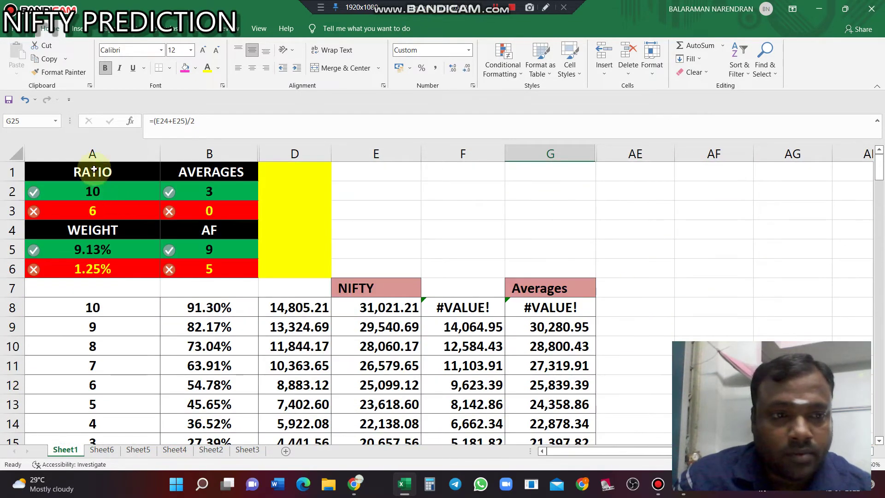
{"action": "scroll", "coordinate": [441, 336], "scroll_direction": "down", "scroll_amount": 5}
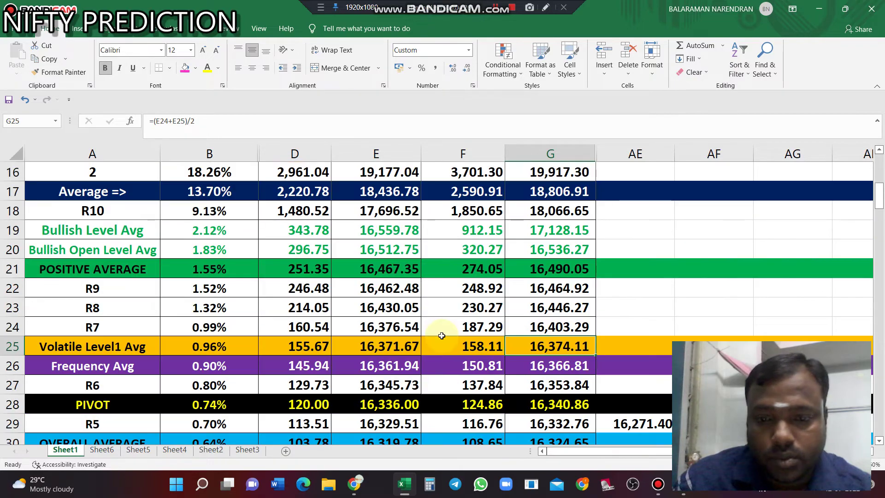
{"action": "scroll", "coordinate": [441, 336], "scroll_direction": "down", "scroll_amount": 5}
{"action": "scroll", "coordinate": [553, 300], "scroll_direction": "up", "scroll_amount": 2}
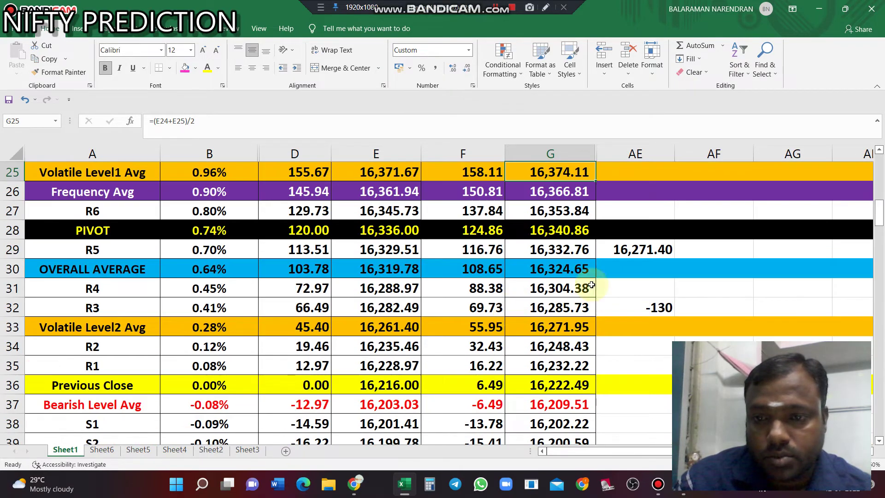
Point out AE29 and AE32, draw a blue curved downward arrow from the R1 price, circle -130, and close the screen drawing tools
{"action": "left_click", "coordinate": [630, 248]}
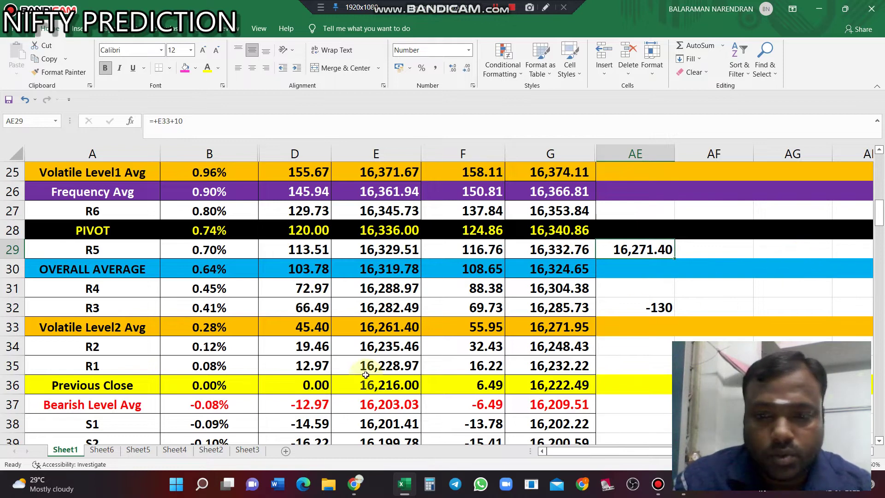
{"action": "left_click", "coordinate": [636, 307]}
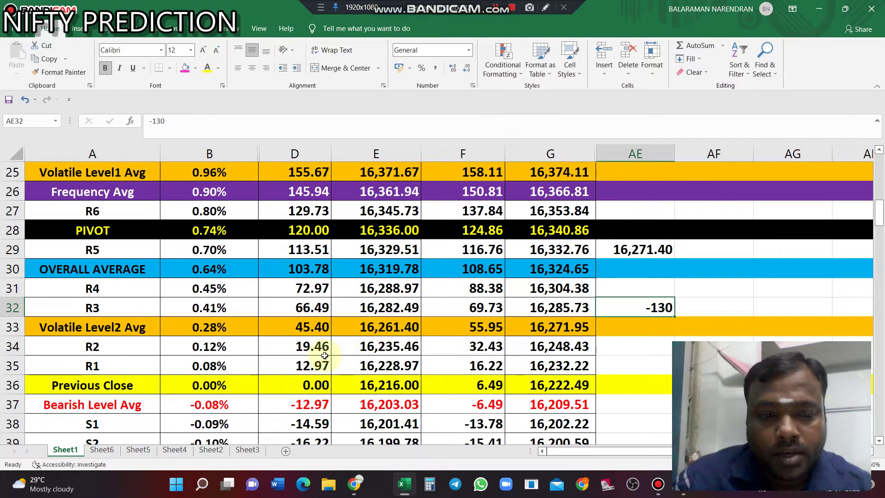
{"action": "left_click", "coordinate": [551, 8]}
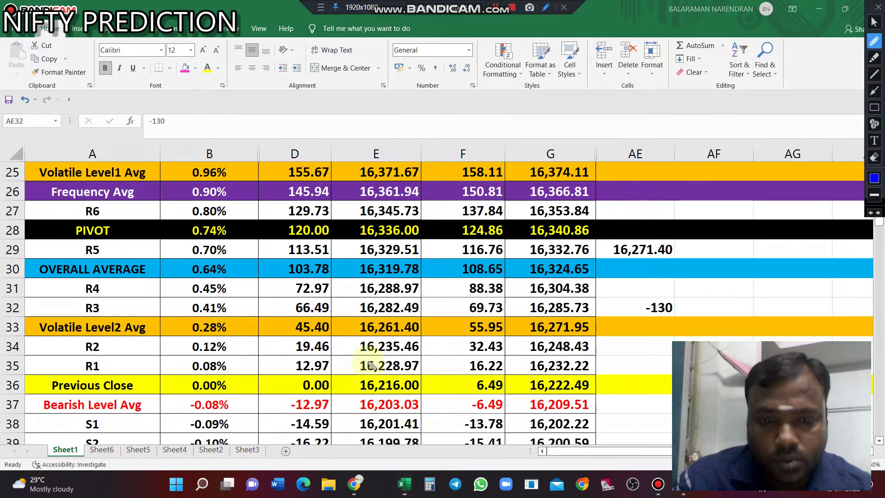
{"action": "mouse_move", "coordinate": [350, 365]}
{"action": "left_mouse_down"}
{"action": "mouse_move", "coordinate": [449, 340]}
{"action": "mouse_move", "coordinate": [485, 370]}
{"action": "mouse_move", "coordinate": [509, 438]}
{"action": "mouse_move", "coordinate": [504, 445]}
{"action": "mouse_move", "coordinate": [518, 428]}
{"action": "left_mouse_up"}
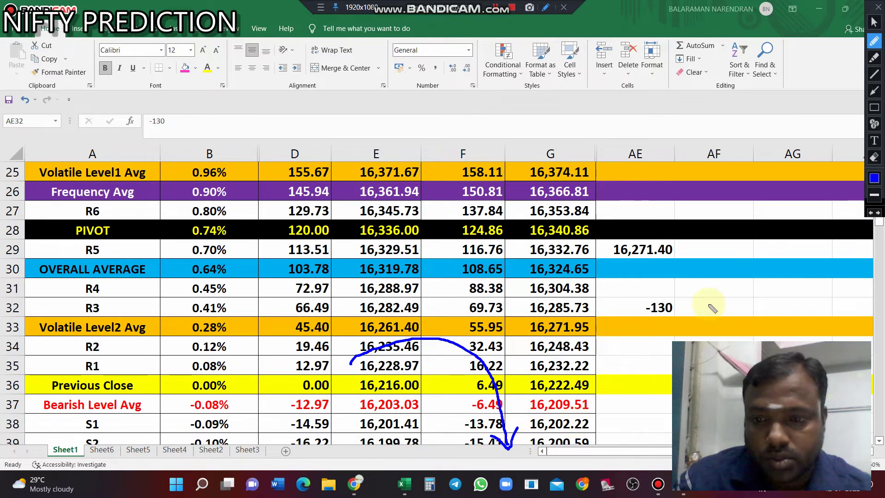
{"action": "mouse_move", "coordinate": [688, 302]}
{"action": "left_mouse_down"}
{"action": "mouse_move", "coordinate": [660, 298]}
{"action": "mouse_move", "coordinate": [646, 325]}
{"action": "mouse_move", "coordinate": [675, 309]}
{"action": "left_mouse_up"}
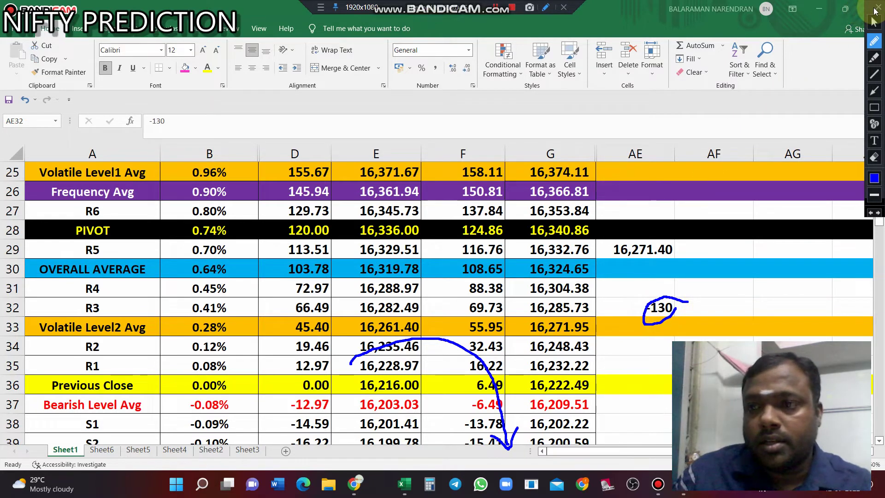
{"action": "left_click", "coordinate": [878, 7]}
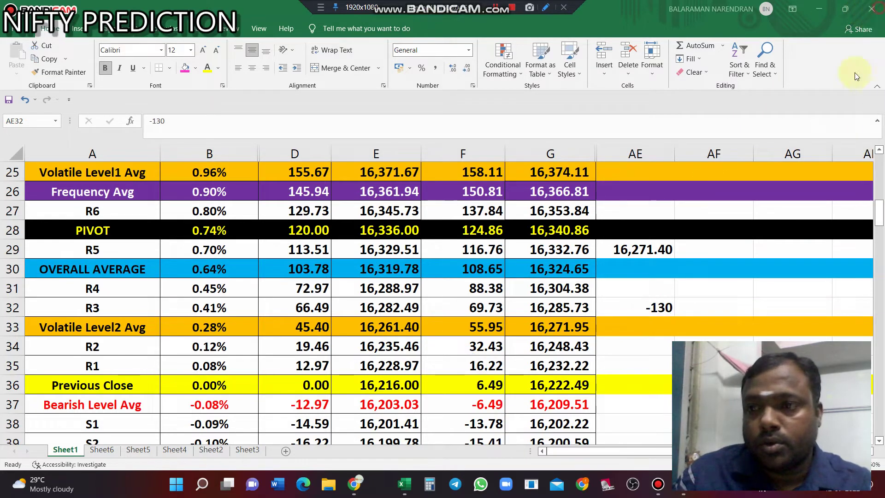
Label the -130 entry by entering "pre opening" in AF32, and reselect AE32
{"action": "left_click", "coordinate": [712, 309]}
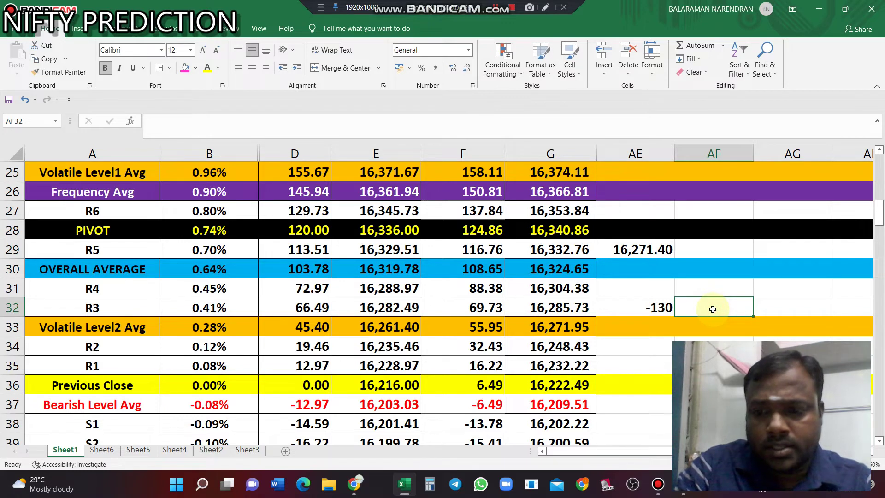
{"action": "type", "text": "pre oe"}
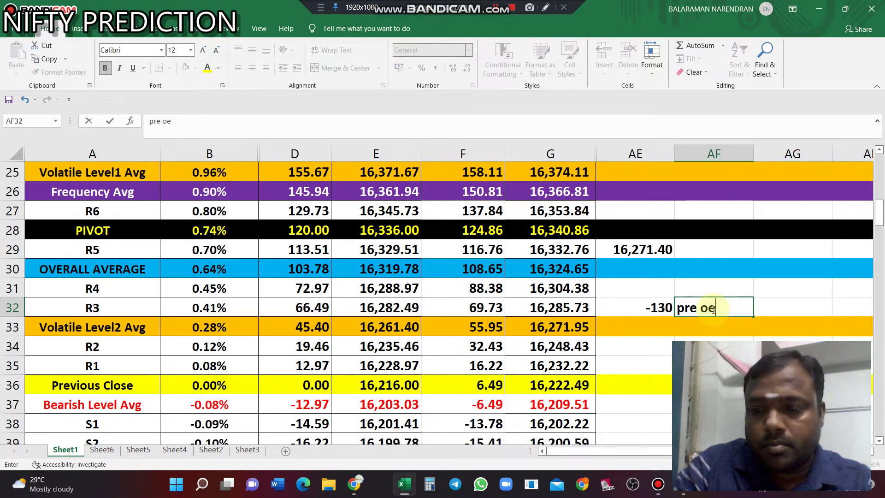
{"action": "type", "text": "pningening"}
{"action": "key", "text": "Return"}
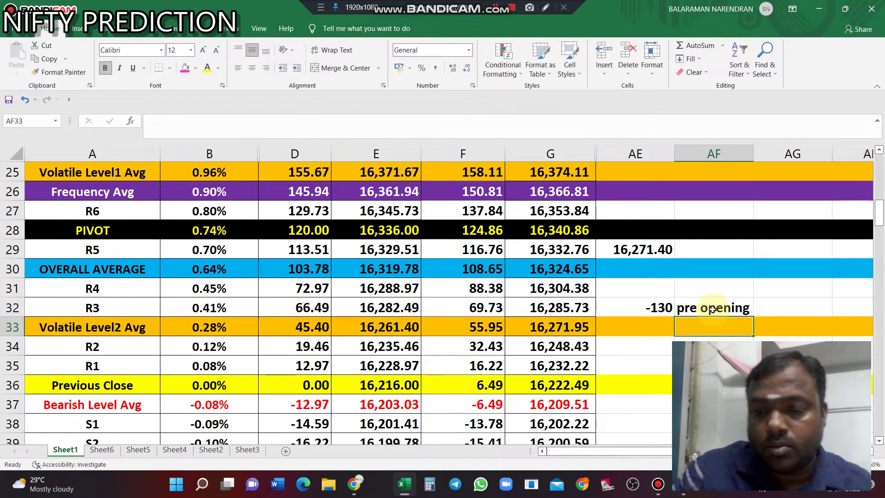
{"action": "left_click", "coordinate": [657, 308]}
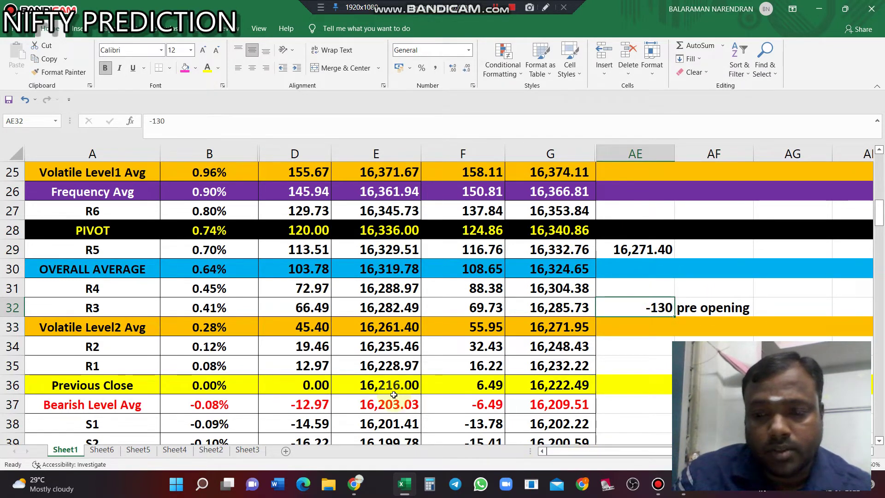
Go to the HIGH to LOW target table below Scenario 1 and inspect the column D point values for HIGH and LOW
{"action": "scroll", "coordinate": [393, 392], "scroll_direction": "down", "scroll_amount": 10}
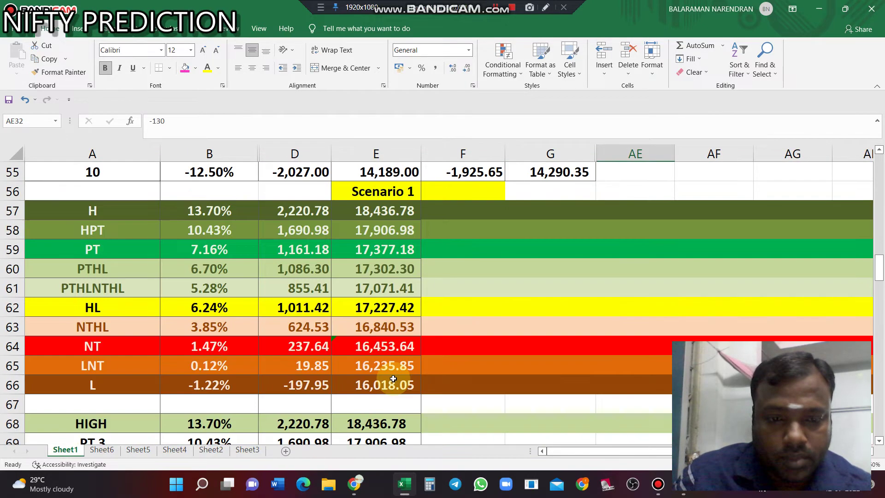
{"action": "scroll", "coordinate": [394, 379], "scroll_direction": "down", "scroll_amount": 1}
{"action": "scroll", "coordinate": [394, 379], "scroll_direction": "down", "scroll_amount": 2}
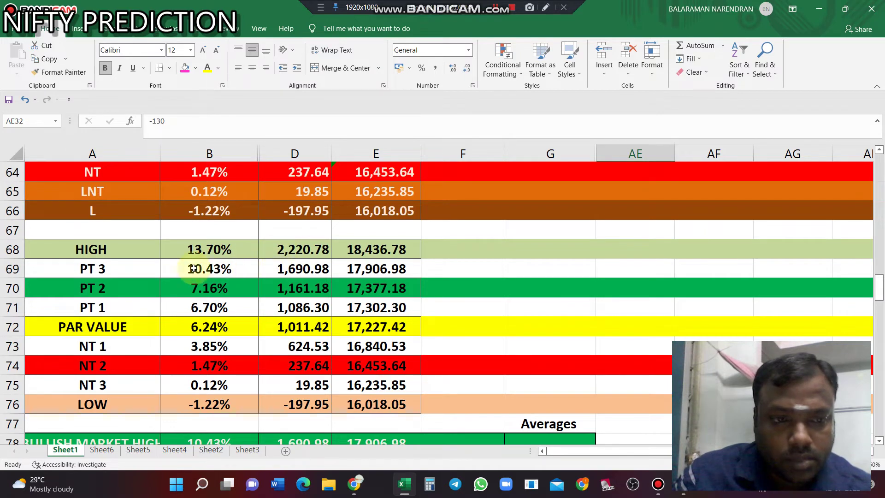
{"action": "left_click", "coordinate": [304, 249]}
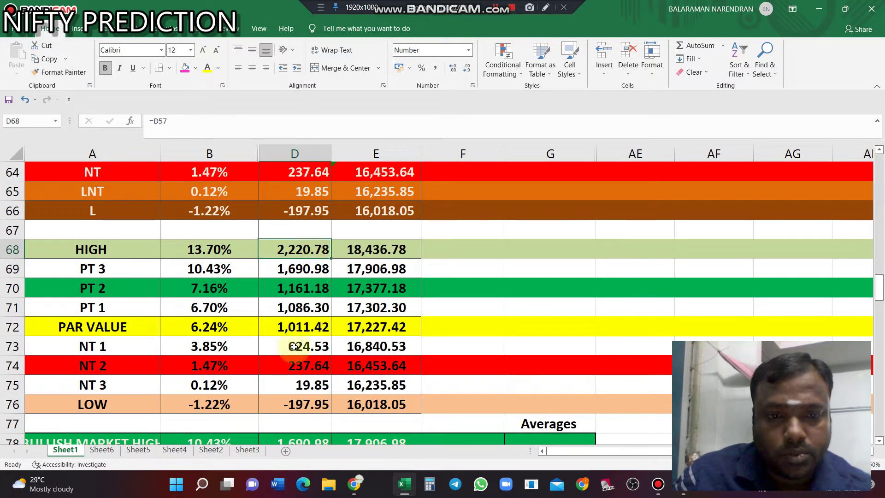
{"action": "left_click", "coordinate": [295, 404]}
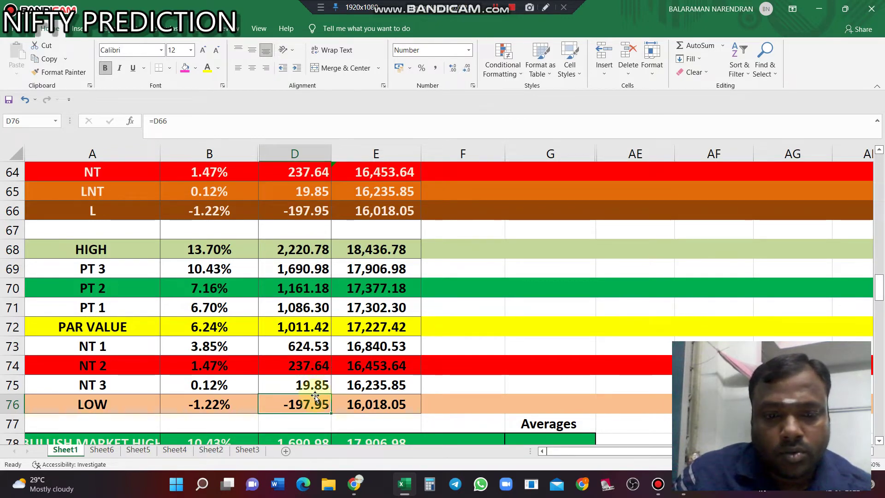
Select the PAR VALUE row across columns A to E, and inspect the LOW row's point and price values in D76 and E76
{"action": "left_click", "coordinate": [365, 328]}
{"action": "left_click", "coordinate": [159, 328]}
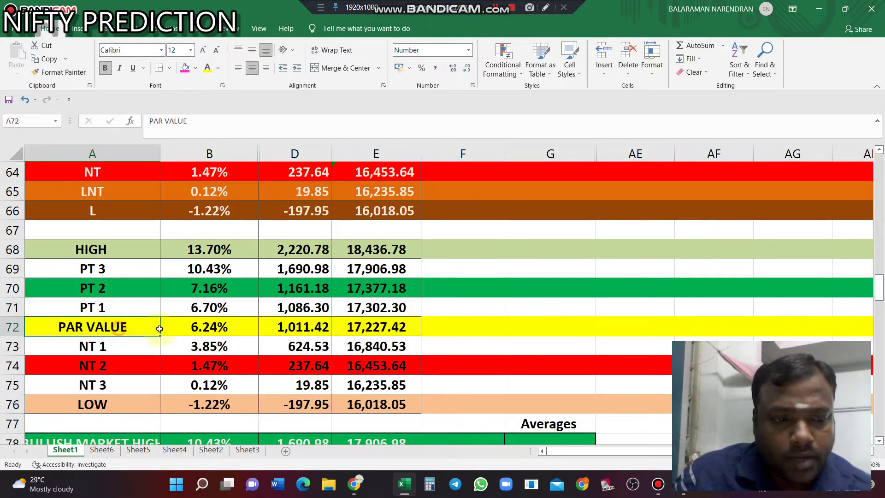
{"action": "left_click_drag", "start_coordinate": [160, 328], "coordinate": [368, 328]}
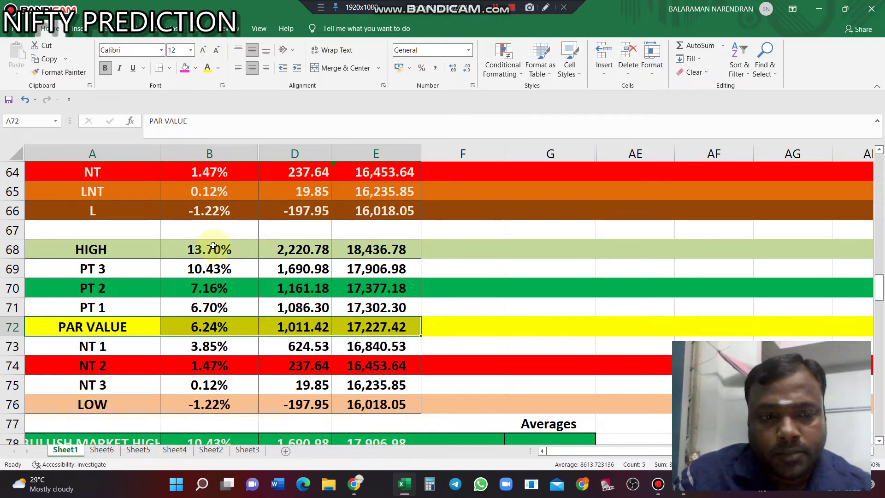
{"action": "left_click", "coordinate": [286, 408]}
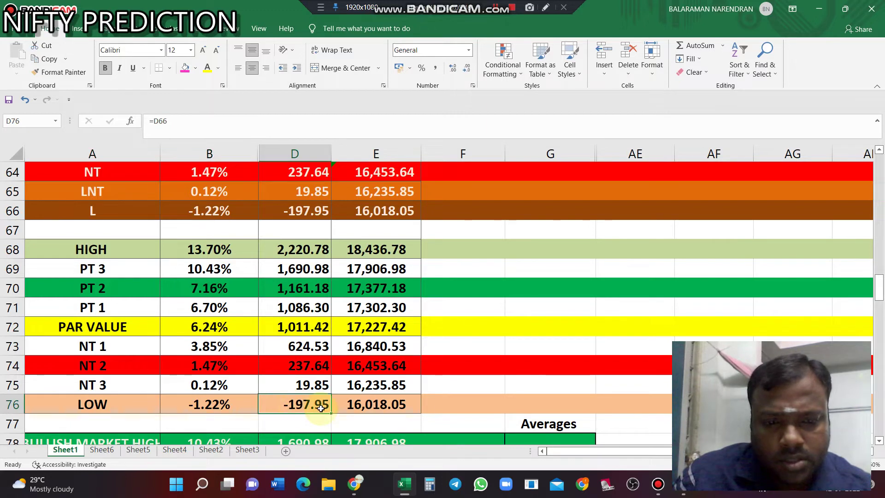
{"action": "scroll", "coordinate": [468, 392], "scroll_direction": "down", "scroll_amount": 1}
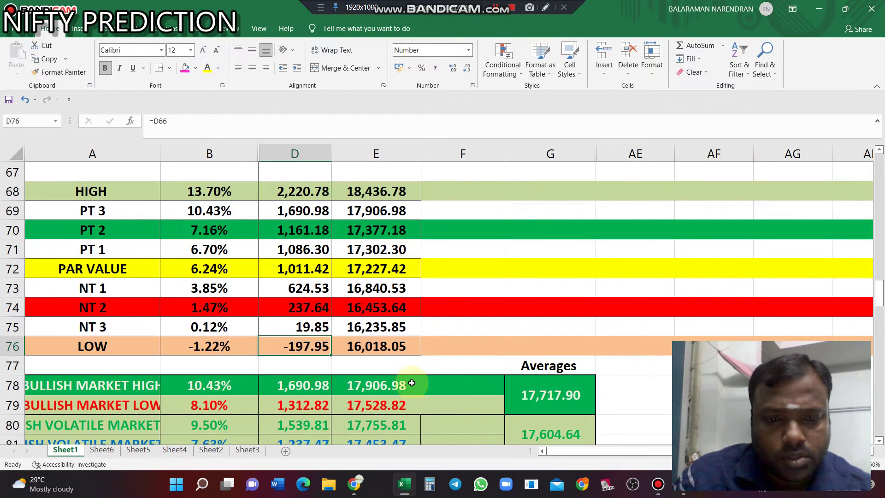
{"action": "left_click", "coordinate": [360, 340]}
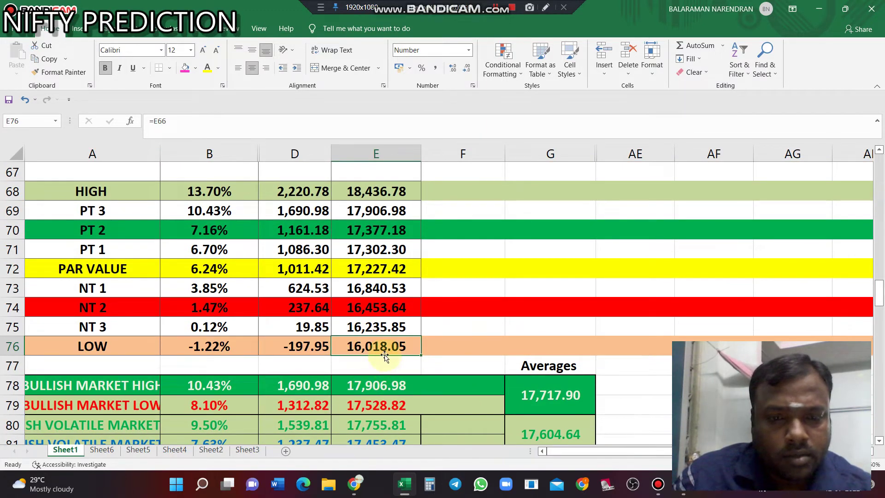
Go to the percentage table in rows 119 to 128 and point out the 50% row's point and price values in F121 and G121
{"action": "scroll", "coordinate": [383, 357], "scroll_direction": "down", "scroll_amount": 7}
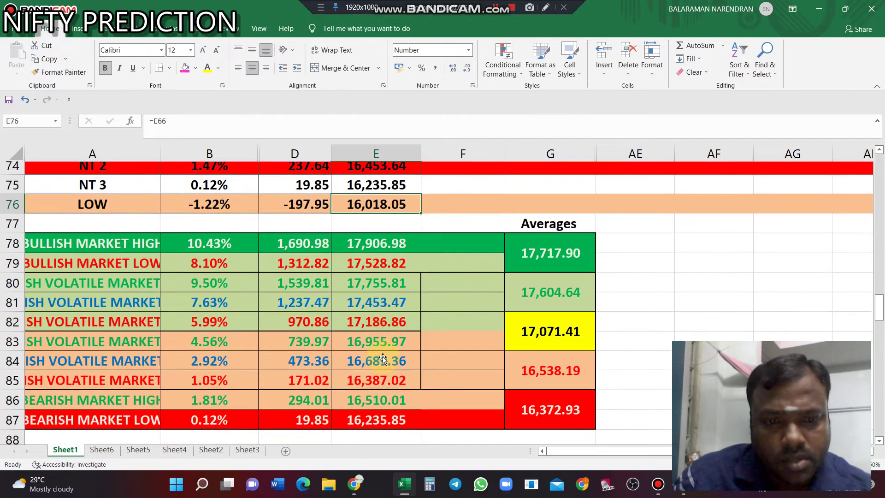
{"action": "scroll", "coordinate": [383, 357], "scroll_direction": "down", "scroll_amount": 2}
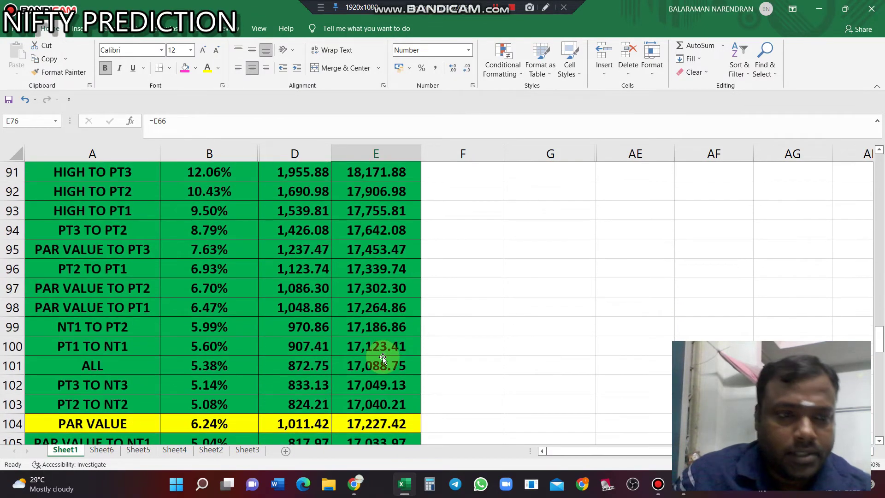
{"action": "scroll", "coordinate": [383, 357], "scroll_direction": "down", "scroll_amount": 5}
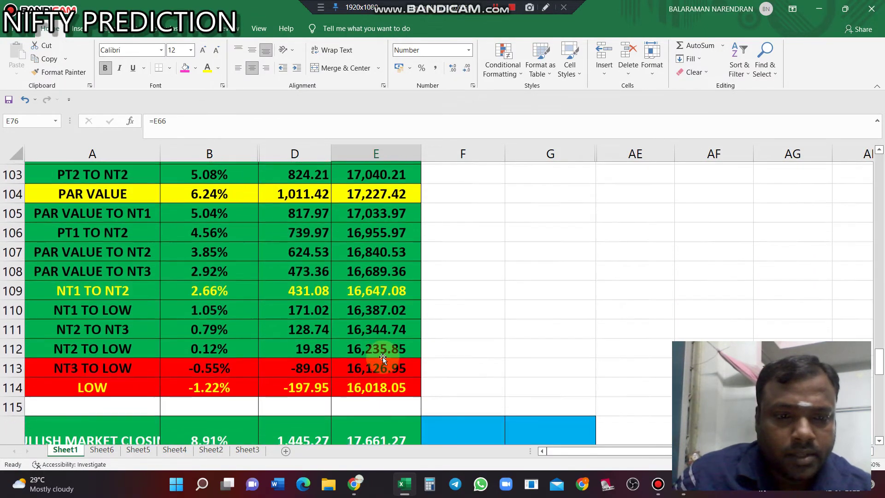
{"action": "scroll", "coordinate": [383, 357], "scroll_direction": "down", "scroll_amount": 5}
{"action": "scroll", "coordinate": [382, 357], "scroll_direction": "up", "scroll_amount": 1}
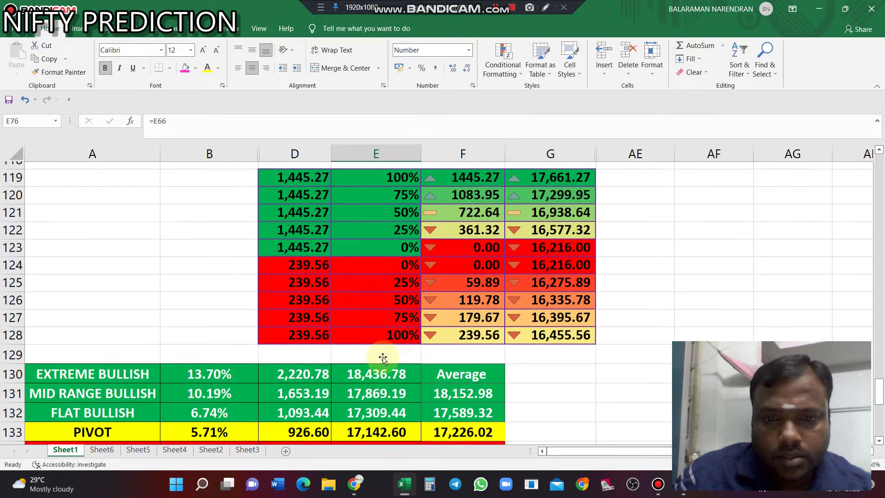
{"action": "left_click_drag", "start_coordinate": [286, 222], "coordinate": [572, 214]}
{"action": "left_click", "coordinate": [454, 226]}
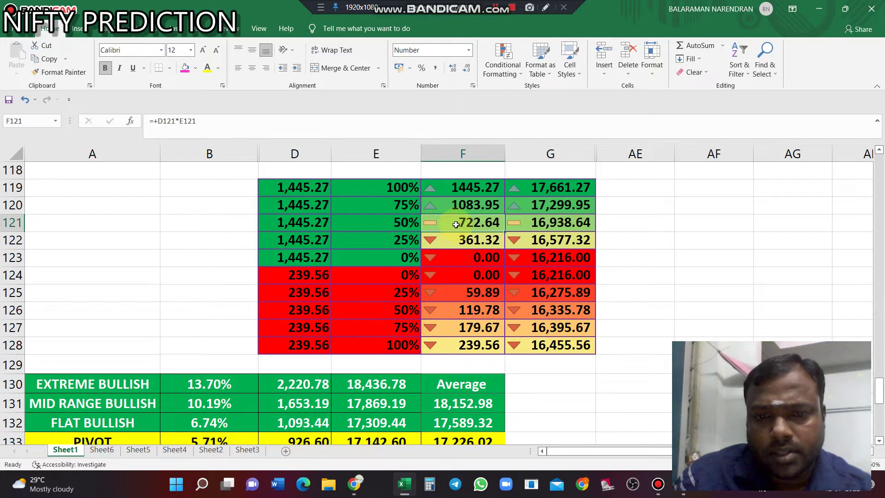
{"action": "left_click_drag", "start_coordinate": [458, 225], "coordinate": [553, 223]}
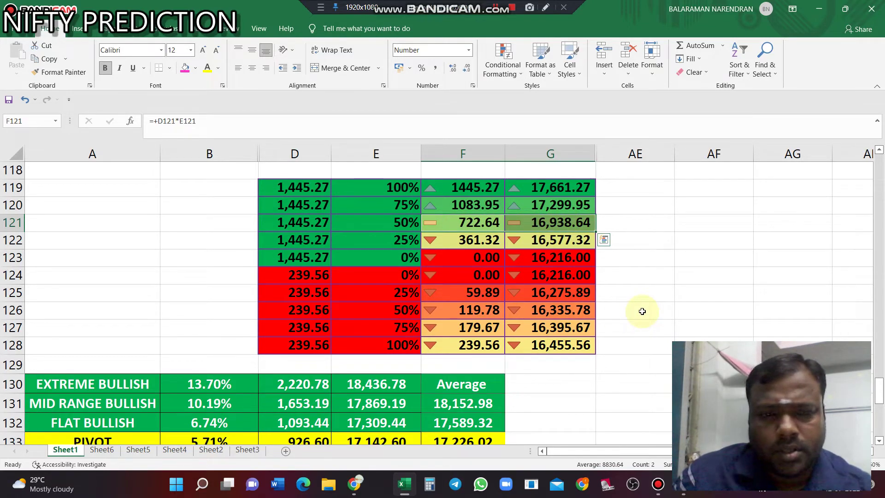
{"action": "left_click", "coordinate": [457, 222]}
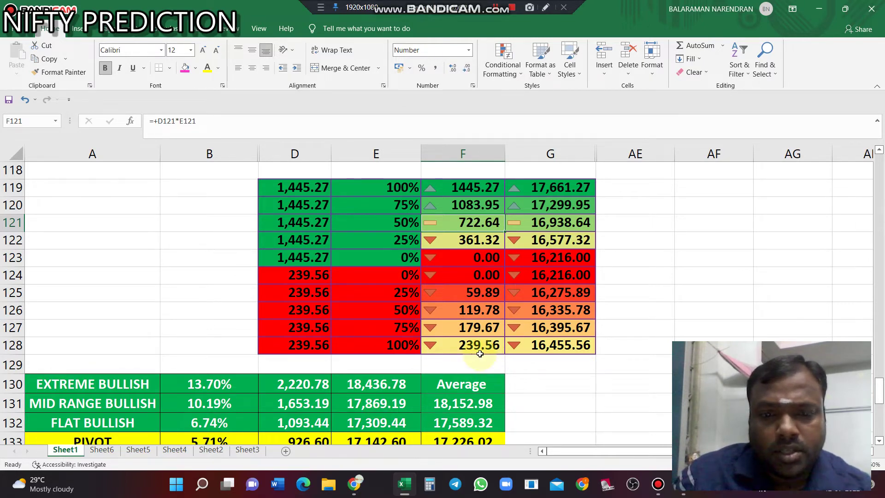
View the EXTREME BULLISH to EXTREME BEARISH table, and return to the level rows around Previous Close
{"action": "scroll", "coordinate": [480, 354], "scroll_direction": "down", "scroll_amount": 2}
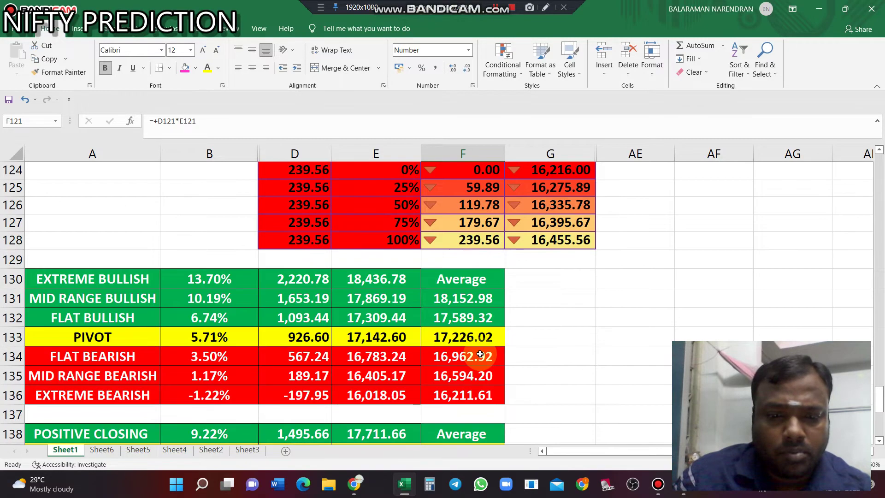
{"action": "scroll", "coordinate": [480, 354], "scroll_direction": "up", "scroll_amount": 17}
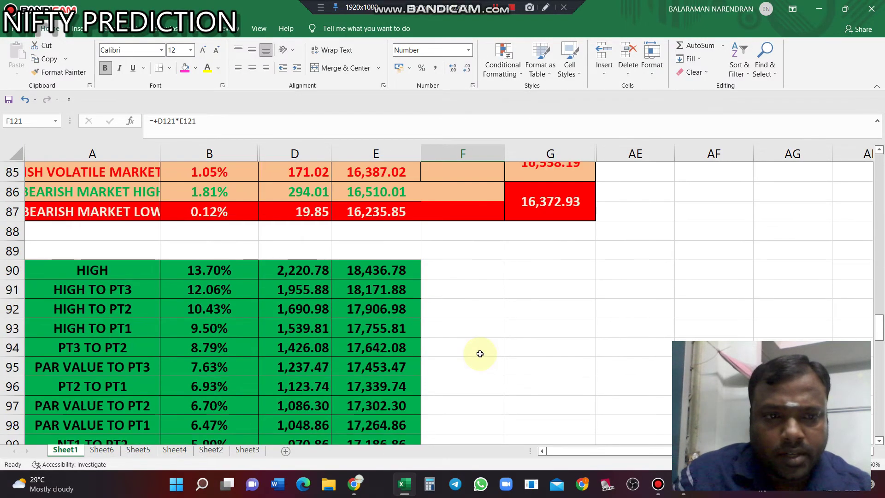
{"action": "scroll", "coordinate": [480, 353], "scroll_direction": "up", "scroll_amount": 11}
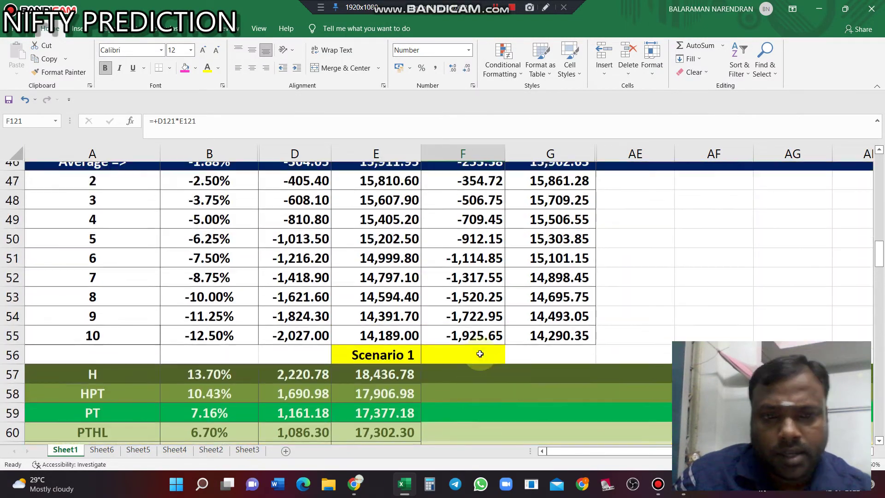
{"action": "scroll", "coordinate": [479, 354], "scroll_direction": "up", "scroll_amount": 4}
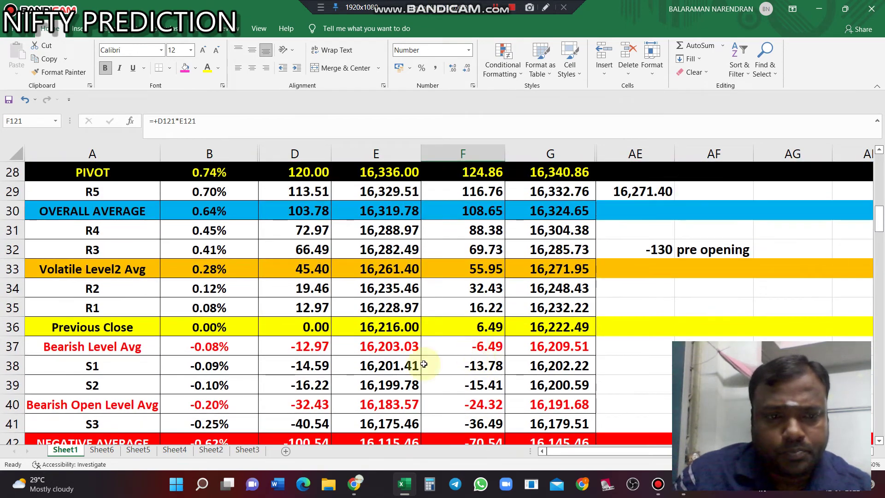
Switch to Chrome, open the bookmarked moneycontrol global markets page, and find SGX NIFTY under Asian Markets
{"action": "mouse_move", "coordinate": [354, 483]}
{"action": "left_click", "coordinate": [310, 438]}
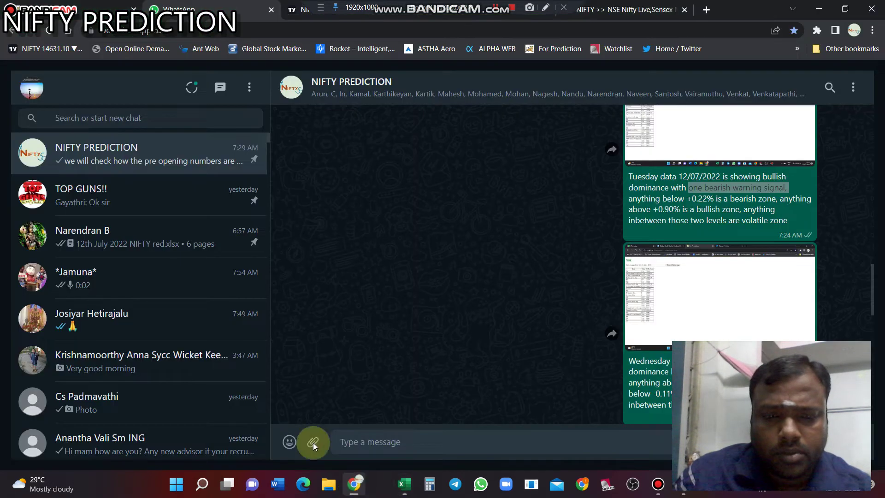
{"action": "left_click", "coordinate": [608, 10]}
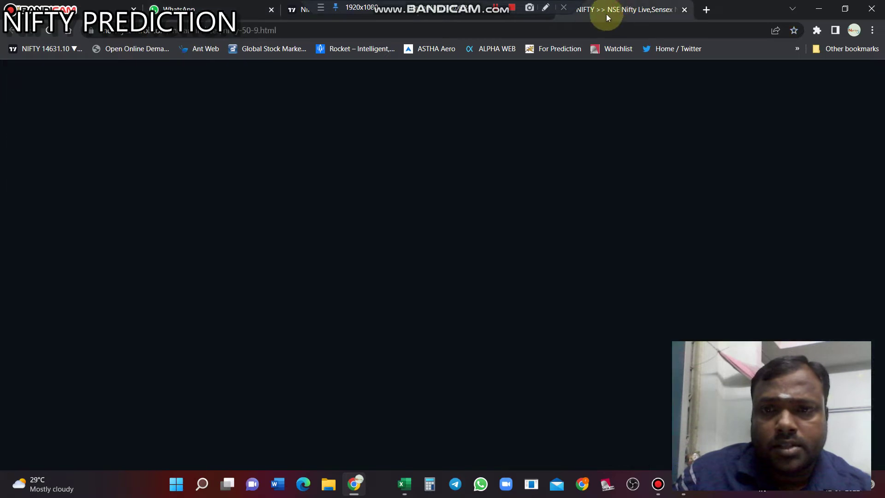
{"action": "left_click", "coordinate": [537, 49]}
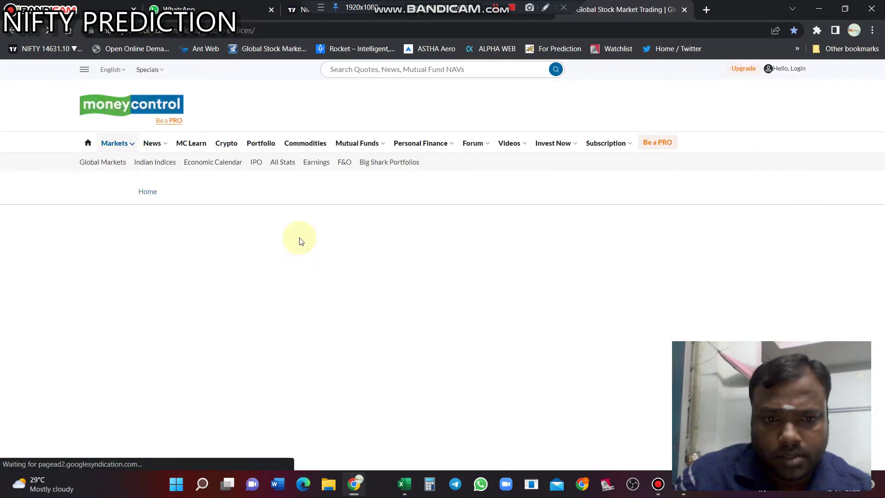
{"action": "scroll", "coordinate": [300, 241], "scroll_direction": "down", "scroll_amount": 6}
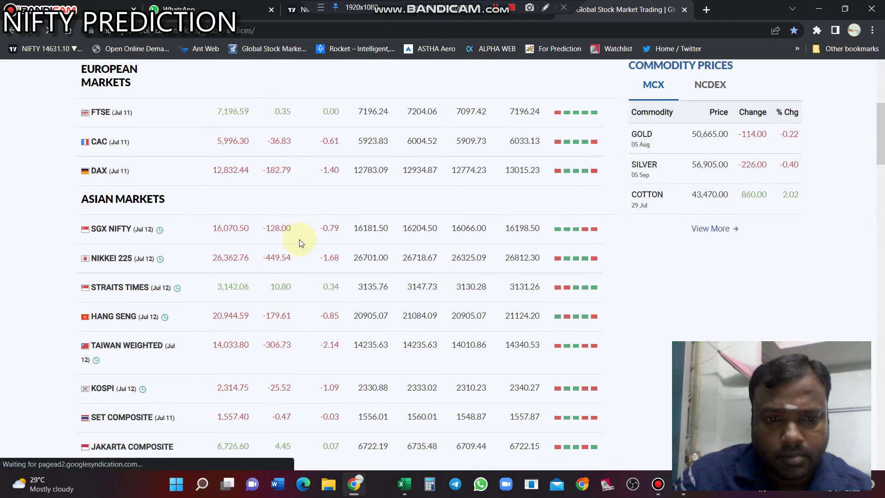
{"action": "scroll", "coordinate": [300, 240], "scroll_direction": "down", "scroll_amount": 1}
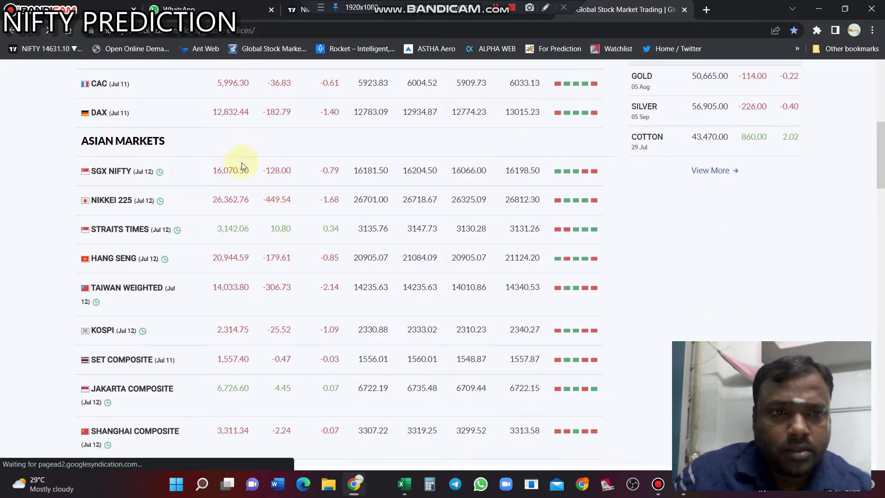
With the screen drawing pen, circle the SGX NIFTY change of -128.00 and handwrite -130 beside the row
{"action": "left_click", "coordinate": [543, 11]}
{"action": "mouse_move", "coordinate": [272, 158]}
{"action": "left_mouse_down"}
{"action": "mouse_move", "coordinate": [265, 181]}
{"action": "mouse_move", "coordinate": [299, 165]}
{"action": "mouse_move", "coordinate": [276, 158]}
{"action": "left_mouse_up"}
{"action": "mouse_move", "coordinate": [429, 162]}
{"action": "left_mouse_down"}
{"action": "mouse_move", "coordinate": [492, 147]}
{"action": "mouse_move", "coordinate": [510, 166]}
{"action": "left_mouse_up"}
{"action": "left_click", "coordinate": [517, 133]}
{"action": "mouse_move", "coordinate": [518, 133]}
{"action": "left_mouse_down"}
{"action": "mouse_move", "coordinate": [581, 146]}
{"action": "mouse_move", "coordinate": [571, 118]}
{"action": "left_mouse_up"}
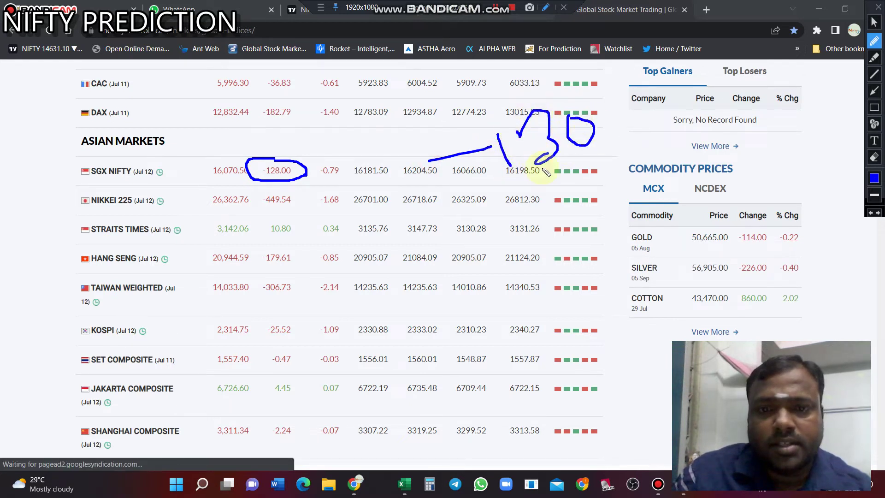
Draw a blue upward arrow, a dividing line under the handwritten -130 and a downward arrow below it, and close the screen drawing tools
{"action": "mouse_move", "coordinate": [384, 161]}
{"action": "left_mouse_down"}
{"action": "mouse_move", "coordinate": [386, 63]}
{"action": "mouse_move", "coordinate": [374, 85]}
{"action": "mouse_move", "coordinate": [402, 75]}
{"action": "left_mouse_up"}
{"action": "left_click_drag", "start_coordinate": [478, 183], "coordinate": [731, 170]}
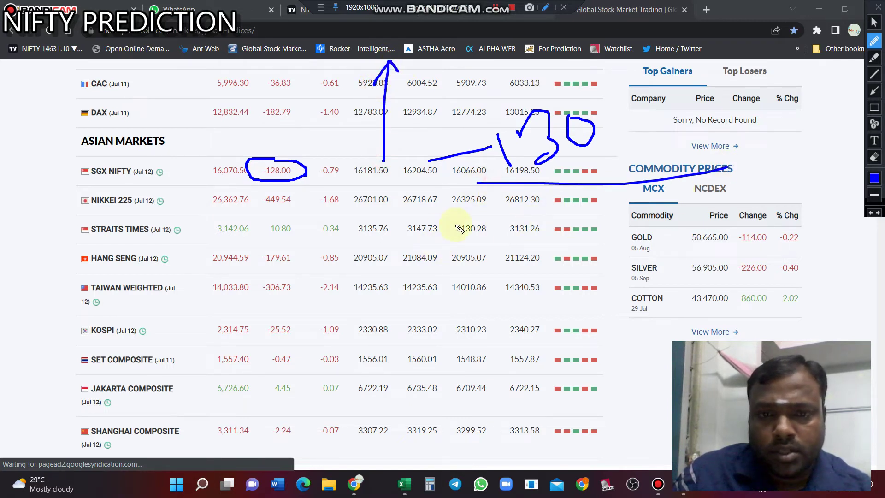
{"action": "mouse_move", "coordinate": [464, 212]}
{"action": "left_mouse_down"}
{"action": "mouse_move", "coordinate": [486, 321]}
{"action": "mouse_move", "coordinate": [497, 299]}
{"action": "left_mouse_up"}
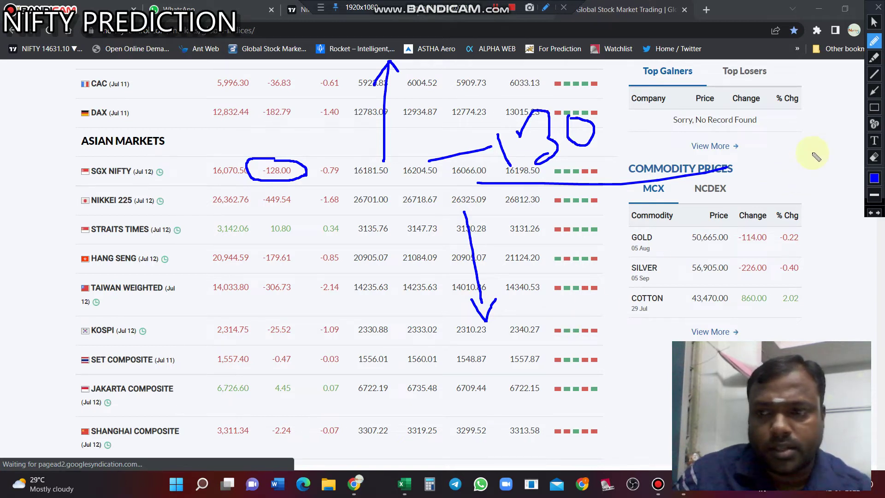
{"action": "left_click", "coordinate": [878, 7]}
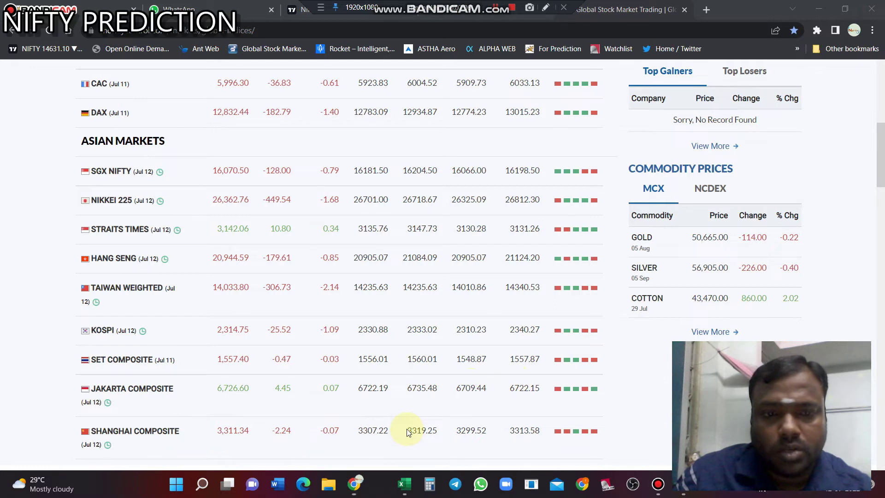
Switch back to the Excel workbook, circle the Volatile Level2 Avg row through E33 and the key level in AE29, and close the drawing tools
{"action": "left_click", "coordinate": [402, 484]}
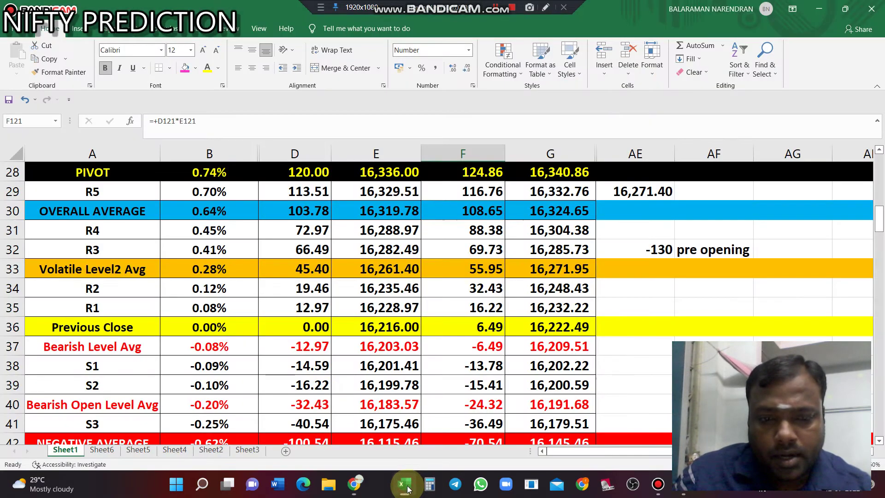
{"action": "left_click", "coordinate": [546, 8]}
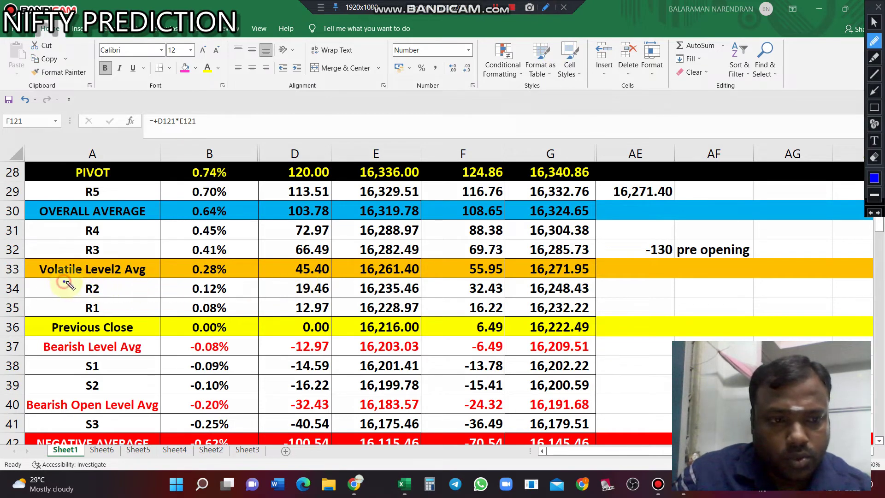
{"action": "mouse_move", "coordinate": [64, 281]}
{"action": "left_mouse_down"}
{"action": "mouse_move", "coordinate": [339, 290]}
{"action": "mouse_move", "coordinate": [427, 277]}
{"action": "mouse_move", "coordinate": [383, 256]}
{"action": "mouse_move", "coordinate": [234, 257]}
{"action": "mouse_move", "coordinate": [87, 237]}
{"action": "mouse_move", "coordinate": [44, 246]}
{"action": "mouse_move", "coordinate": [46, 286]}
{"action": "mouse_move", "coordinate": [69, 283]}
{"action": "left_mouse_up"}
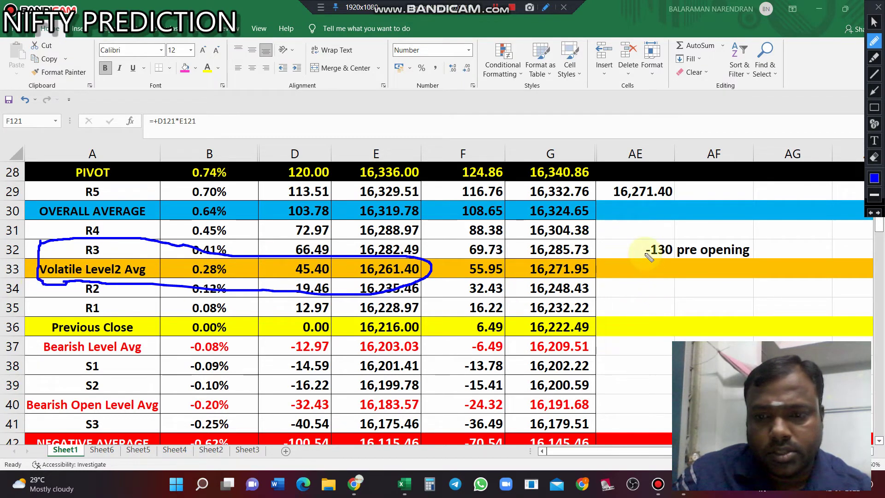
{"action": "mouse_move", "coordinate": [606, 183]}
{"action": "left_mouse_down"}
{"action": "mouse_move", "coordinate": [637, 207]}
{"action": "mouse_move", "coordinate": [687, 186]}
{"action": "mouse_move", "coordinate": [641, 180]}
{"action": "mouse_move", "coordinate": [612, 192]}
{"action": "left_mouse_up"}
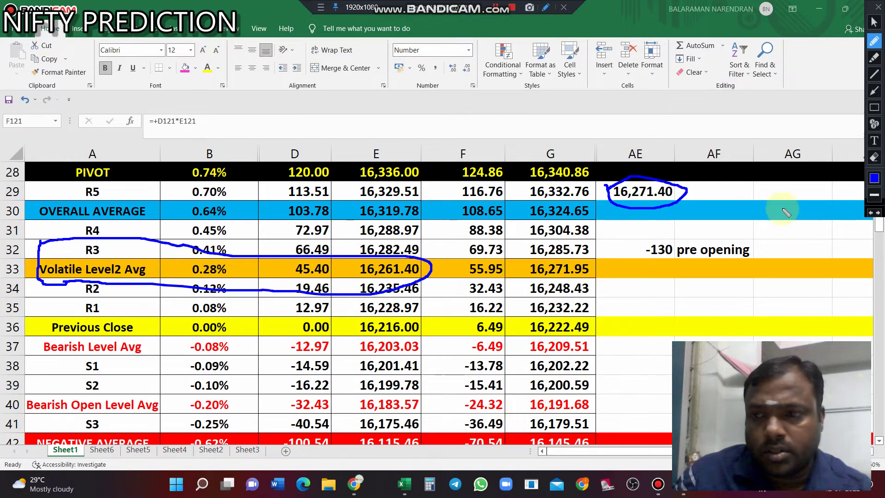
{"action": "left_click", "coordinate": [879, 8]}
Underline the NEGATIVE AVERAGE price in E42 and the S4 prices in G43 and E43 in blue with the screen pen
{"action": "scroll", "coordinate": [551, 318], "scroll_direction": "down", "scroll_amount": 1}
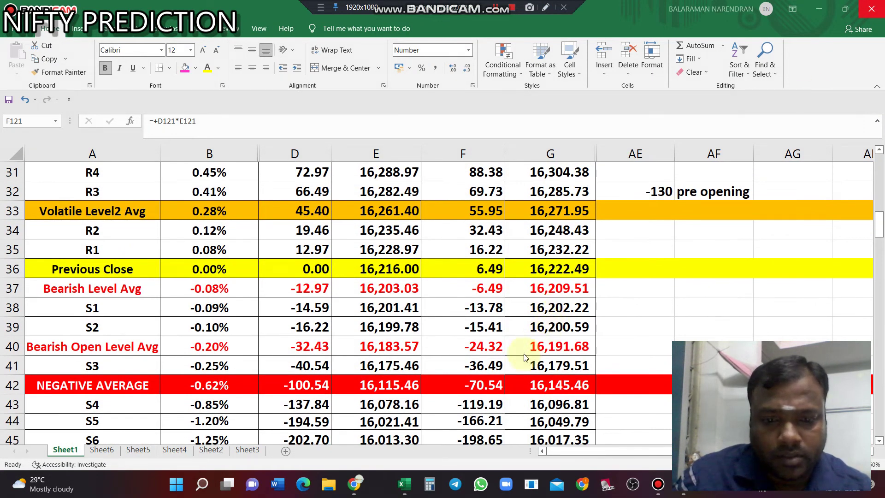
{"action": "left_click", "coordinate": [545, 7]}
{"action": "left_click_drag", "start_coordinate": [360, 393], "coordinate": [393, 393]}
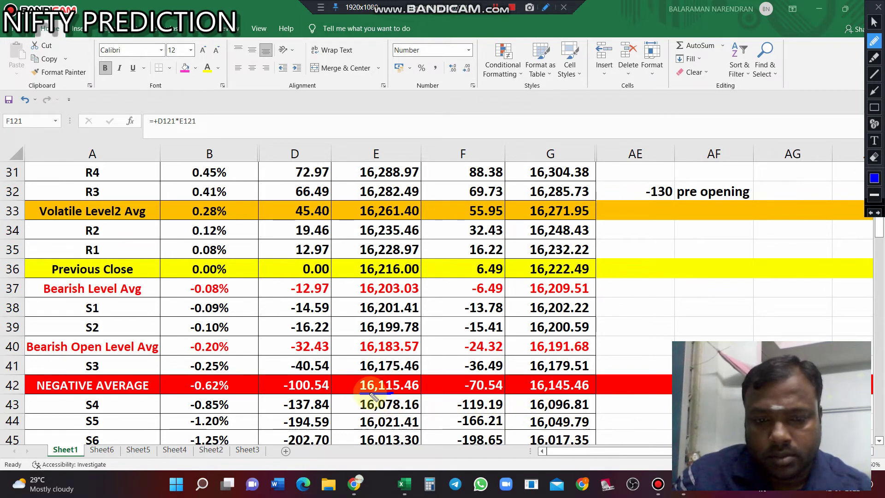
{"action": "left_click_drag", "start_coordinate": [534, 415], "coordinate": [595, 413]}
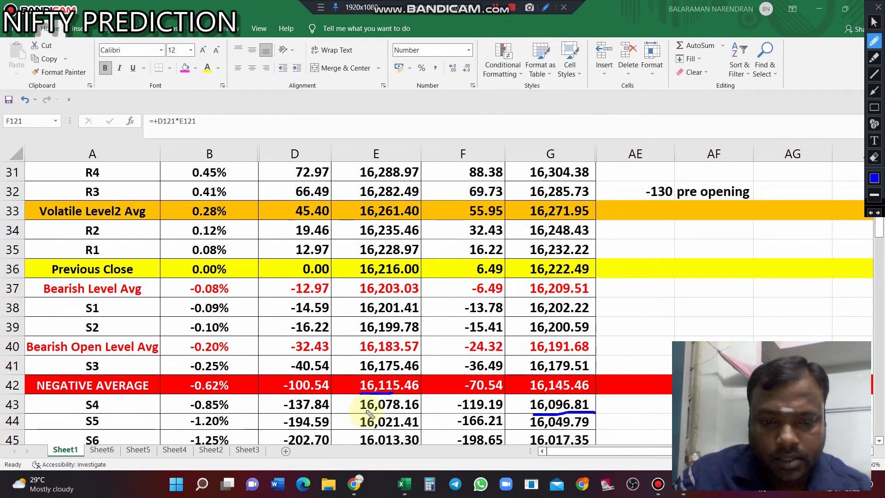
{"action": "left_click_drag", "start_coordinate": [358, 414], "coordinate": [408, 414]}
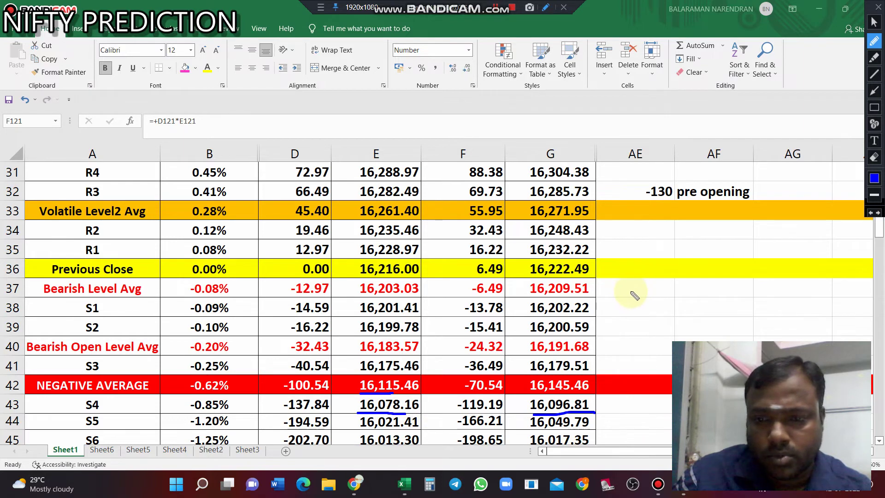
Handwrite -10 beside the Bearish Level Avg row and draw a curved upward arrow from the NEGATIVE AVERAGE row to the Previous Close row
{"action": "mouse_move", "coordinate": [602, 292]}
{"action": "left_mouse_down"}
{"action": "mouse_move", "coordinate": [630, 292]}
{"action": "mouse_move", "coordinate": [640, 305]}
{"action": "mouse_move", "coordinate": [645, 282]}
{"action": "left_mouse_up"}
{"action": "left_click", "coordinate": [644, 287]}
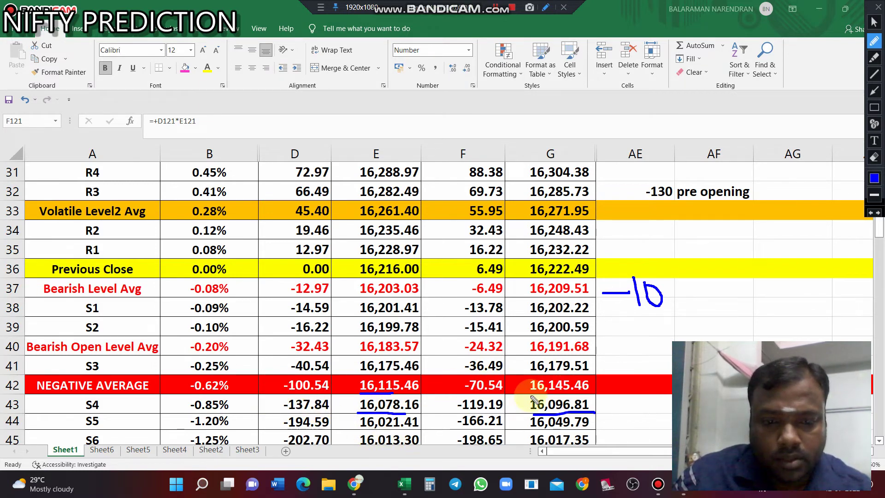
{"action": "mouse_move", "coordinate": [256, 380]}
{"action": "left_mouse_down"}
{"action": "mouse_move", "coordinate": [317, 403]}
{"action": "mouse_move", "coordinate": [415, 354]}
{"action": "mouse_move", "coordinate": [411, 262]}
{"action": "mouse_move", "coordinate": [426, 273]}
{"action": "left_mouse_up"}
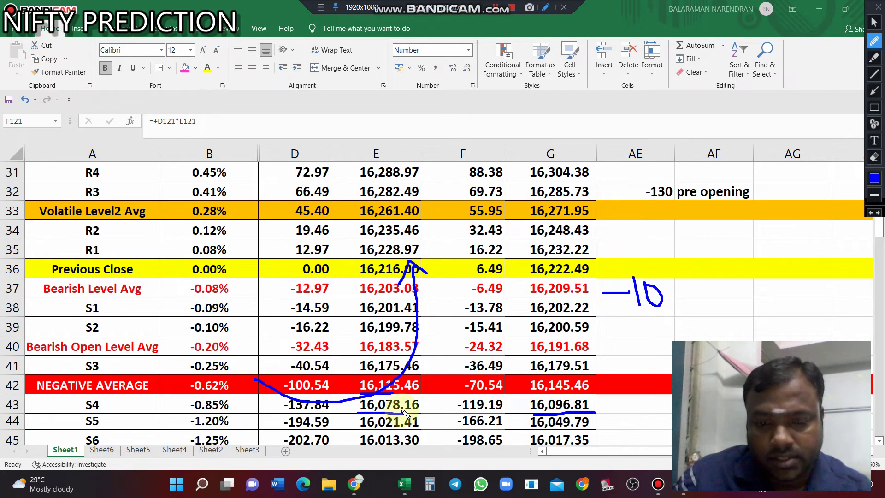
Underline the S5 prices in G44 and E44 in blue and circle the -130 pre opening note in row 32
{"action": "left_click_drag", "start_coordinate": [529, 434], "coordinate": [607, 430]}
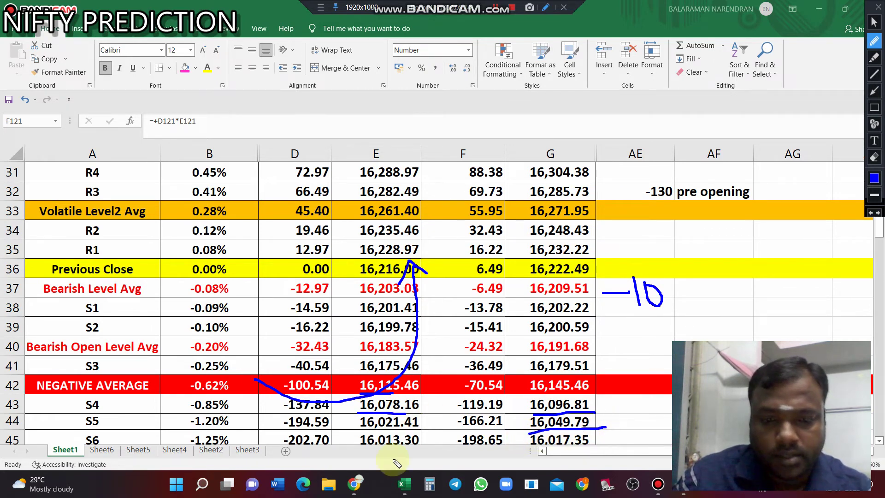
{"action": "left_click_drag", "start_coordinate": [355, 432], "coordinate": [404, 432]}
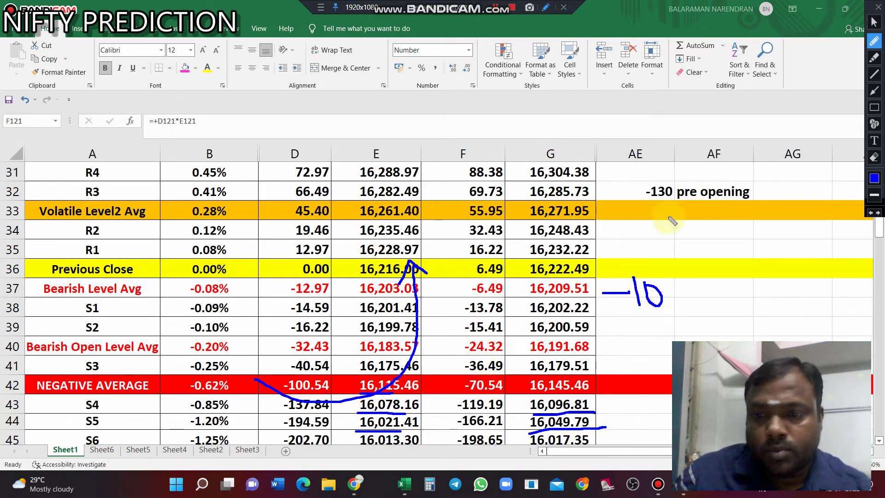
{"action": "left_click_drag", "start_coordinate": [658, 221], "coordinate": [681, 213]}
{"action": "mouse_move", "coordinate": [641, 186]}
{"action": "left_mouse_down"}
{"action": "mouse_move", "coordinate": [767, 173]}
{"action": "mouse_move", "coordinate": [693, 220]}
{"action": "mouse_move", "coordinate": [635, 184]}
{"action": "left_mouse_up"}
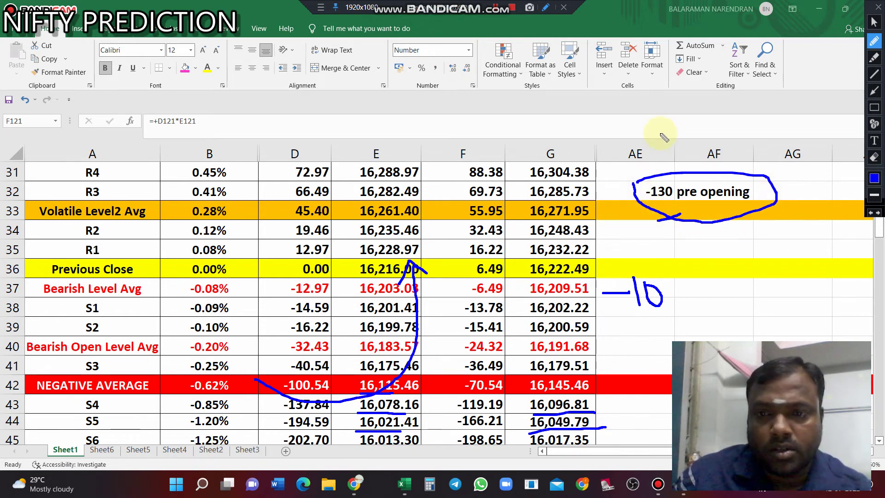
Draw an upward arrow above and a downward arrow below the circled -130 note, plus a short line between it and G32
{"action": "mouse_move", "coordinate": [662, 155]}
{"action": "left_mouse_down"}
{"action": "mouse_move", "coordinate": [663, 73]}
{"action": "mouse_move", "coordinate": [673, 82]}
{"action": "left_mouse_up"}
{"action": "left_click_drag", "start_coordinate": [710, 225], "coordinate": [724, 336]}
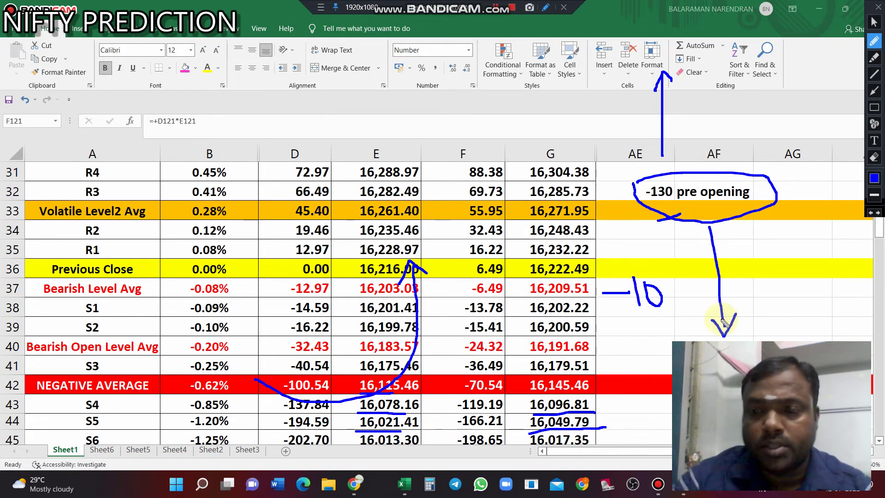
{"action": "left_click_drag", "start_coordinate": [591, 196], "coordinate": [626, 199]}
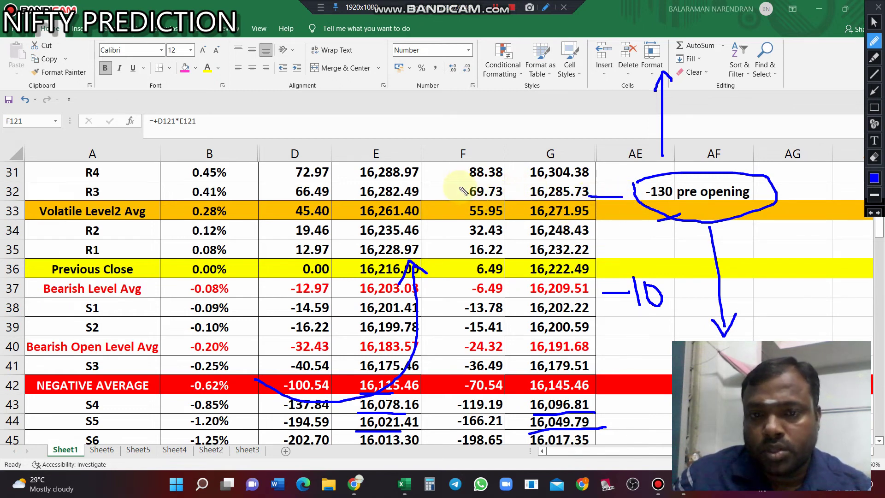
Underline the Volatile Level2 Avg price in E33 and draw curved arrows upward from F32 and downward from E35 to G43
{"action": "mouse_move", "coordinate": [460, 188]}
{"action": "left_mouse_down"}
{"action": "mouse_move", "coordinate": [492, 109]}
{"action": "mouse_move", "coordinate": [584, 32]}
{"action": "mouse_move", "coordinate": [588, 81]}
{"action": "left_mouse_up"}
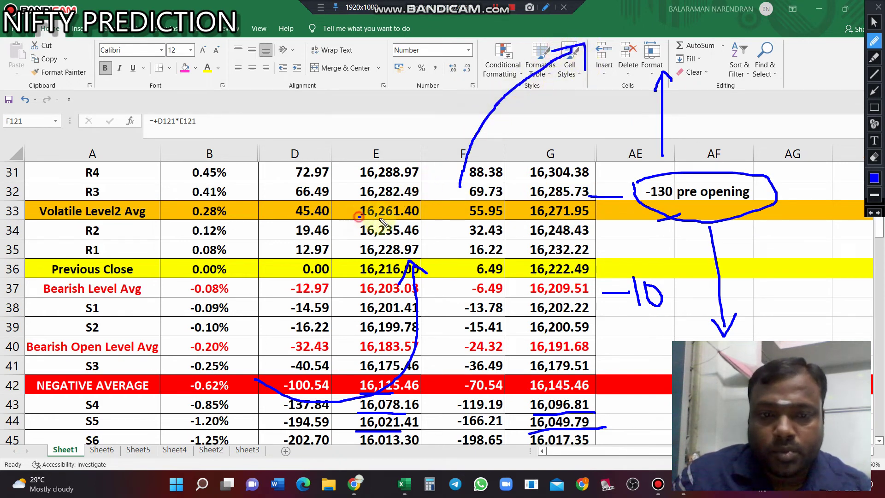
{"action": "mouse_move", "coordinate": [360, 216]}
{"action": "left_mouse_down"}
{"action": "mouse_move", "coordinate": [431, 220]}
{"action": "mouse_move", "coordinate": [374, 256]}
{"action": "left_mouse_up"}
{"action": "mouse_move", "coordinate": [437, 235]}
{"action": "left_mouse_down"}
{"action": "mouse_move", "coordinate": [514, 272]}
{"action": "mouse_move", "coordinate": [544, 400]}
{"action": "mouse_move", "coordinate": [577, 361]}
{"action": "left_mouse_up"}
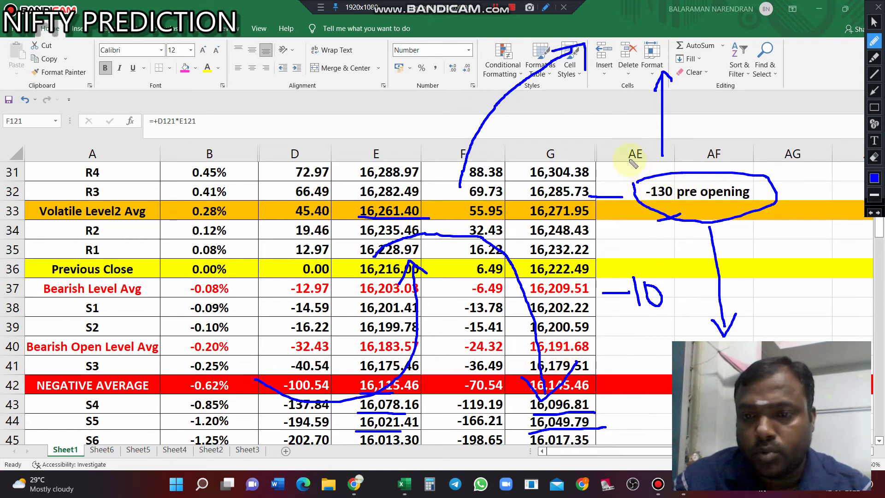
Handwrite -125 and -100 in blue above the circled -130 pre opening note, beside the upward arrow
{"action": "mouse_move", "coordinate": [698, 133]}
{"action": "left_mouse_down"}
{"action": "mouse_move", "coordinate": [782, 138]}
{"action": "mouse_move", "coordinate": [790, 152]}
{"action": "mouse_move", "coordinate": [777, 153]}
{"action": "left_mouse_up"}
{"action": "left_click_drag", "start_coordinate": [780, 122], "coordinate": [803, 118]}
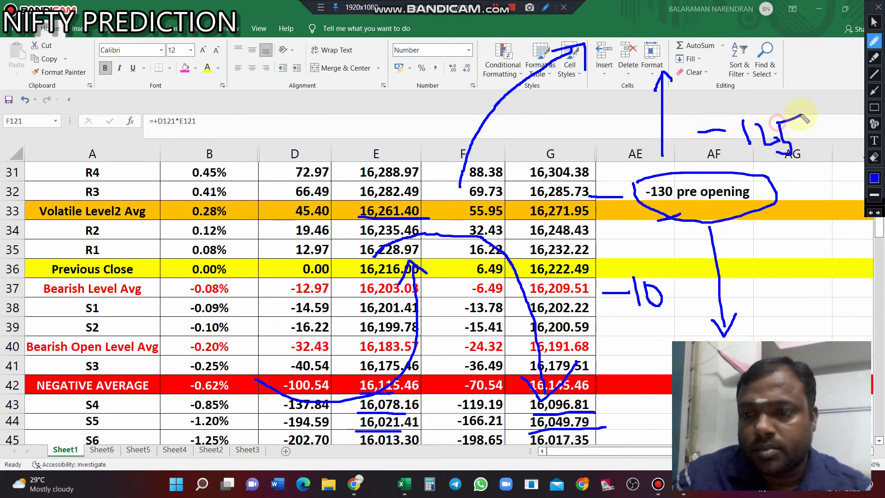
{"action": "mouse_move", "coordinate": [718, 70]}
{"action": "left_mouse_down"}
{"action": "mouse_move", "coordinate": [723, 92]}
{"action": "mouse_move", "coordinate": [757, 75]}
{"action": "left_mouse_up"}
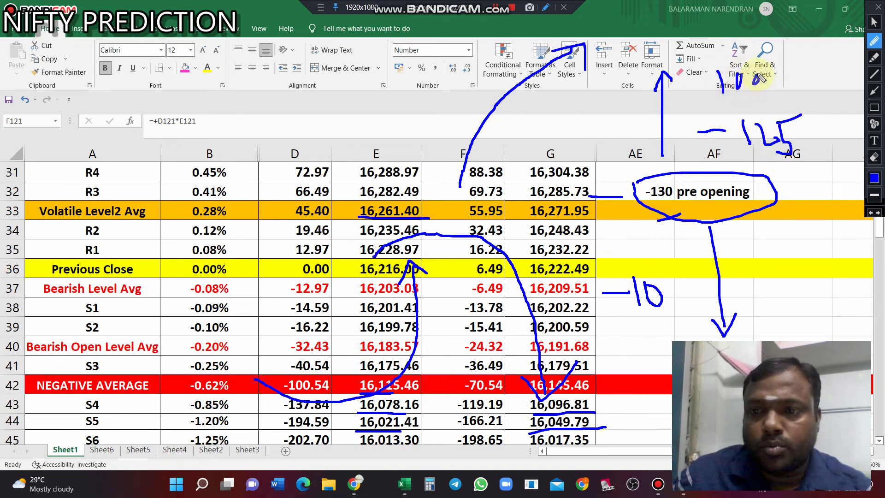
{"action": "left_click_drag", "start_coordinate": [672, 98], "coordinate": [706, 92]}
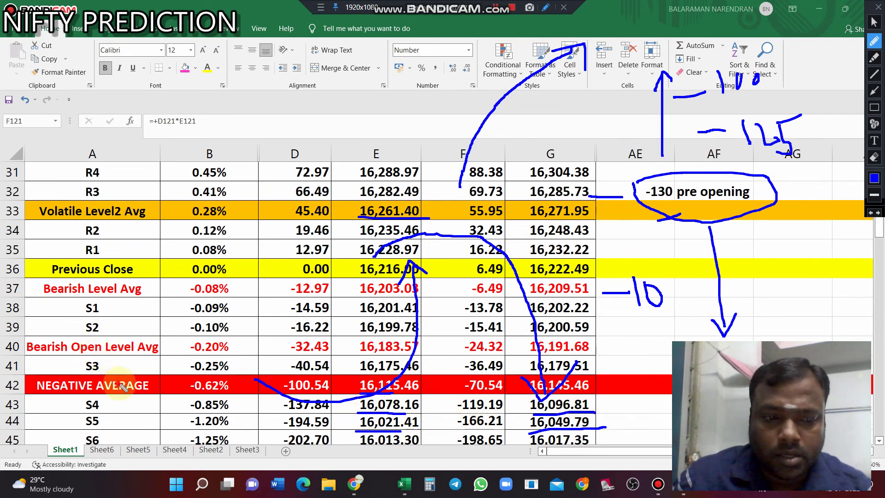
Draw a curved upward arrow from the NEGATIVE AVERAGE label in A42 to the R2 percentage in B34, and close the drawing tools
{"action": "mouse_move", "coordinate": [116, 384]}
{"action": "left_mouse_down"}
{"action": "mouse_move", "coordinate": [187, 305]}
{"action": "mouse_move", "coordinate": [199, 228]}
{"action": "mouse_move", "coordinate": [217, 236]}
{"action": "left_mouse_up"}
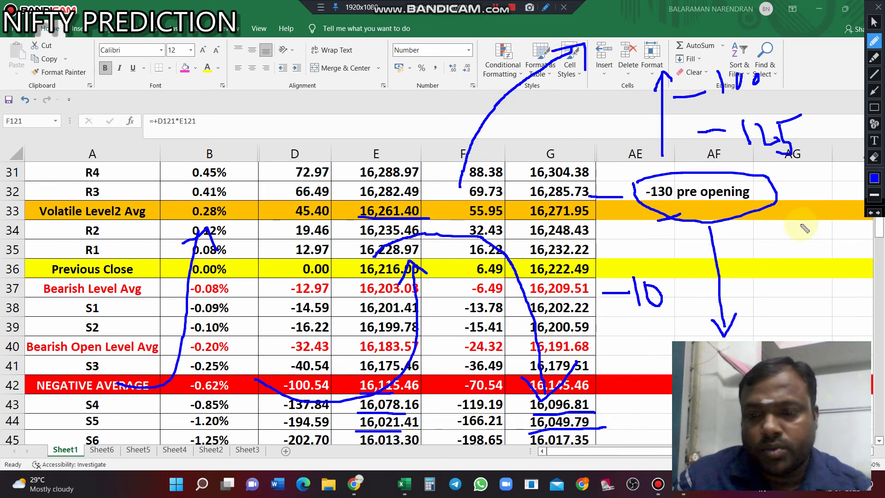
{"action": "left_click", "coordinate": [879, 8]}
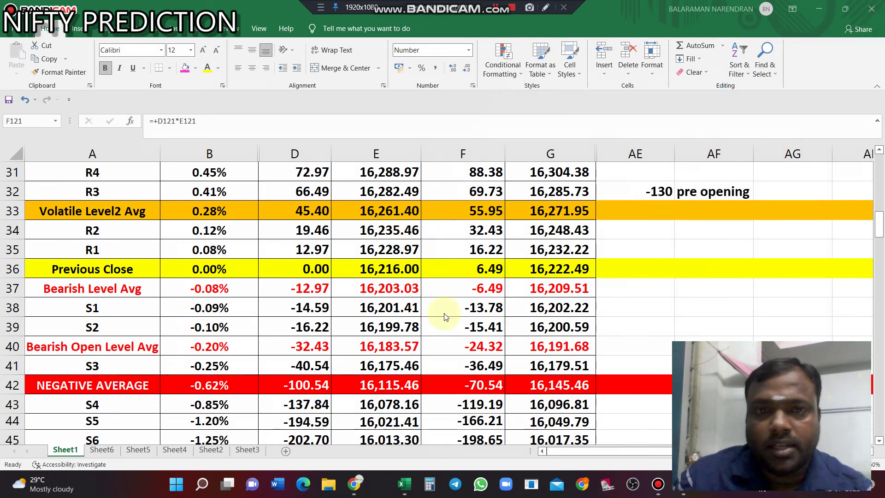